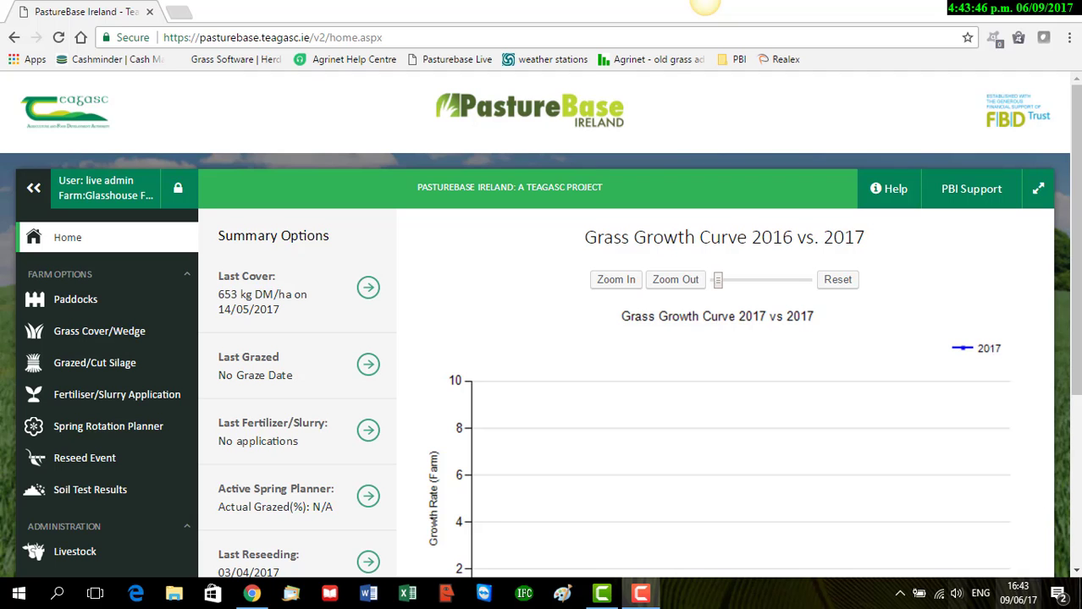
- Add a new grass cover with the measurement date 20/05/2017 and continue to its cover estimations
{"action": "left_click", "coordinate": [90, 341]}
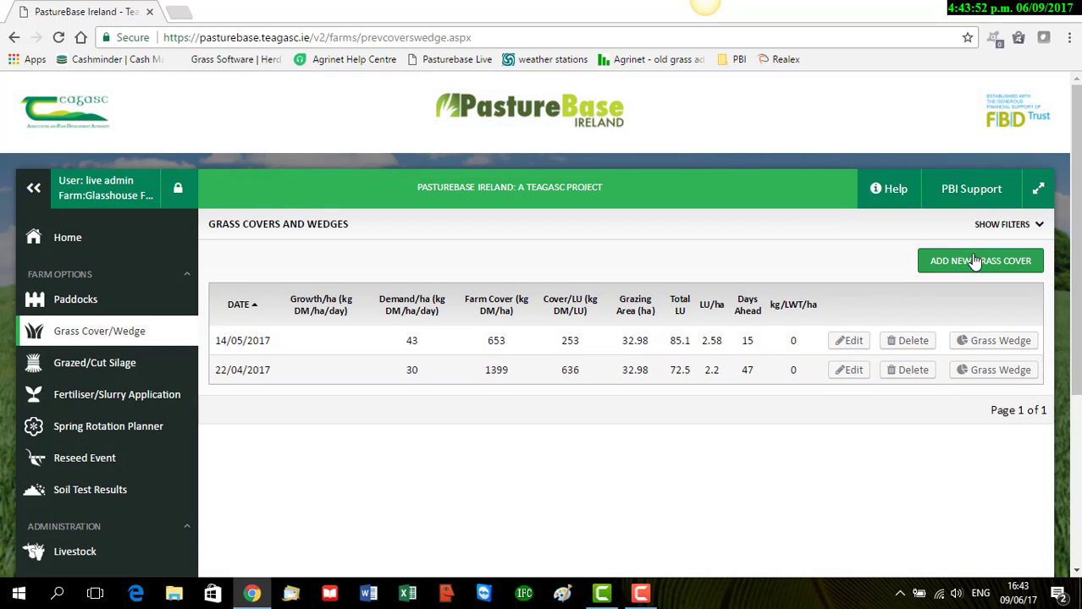
{"action": "left_click", "coordinate": [969, 262]}
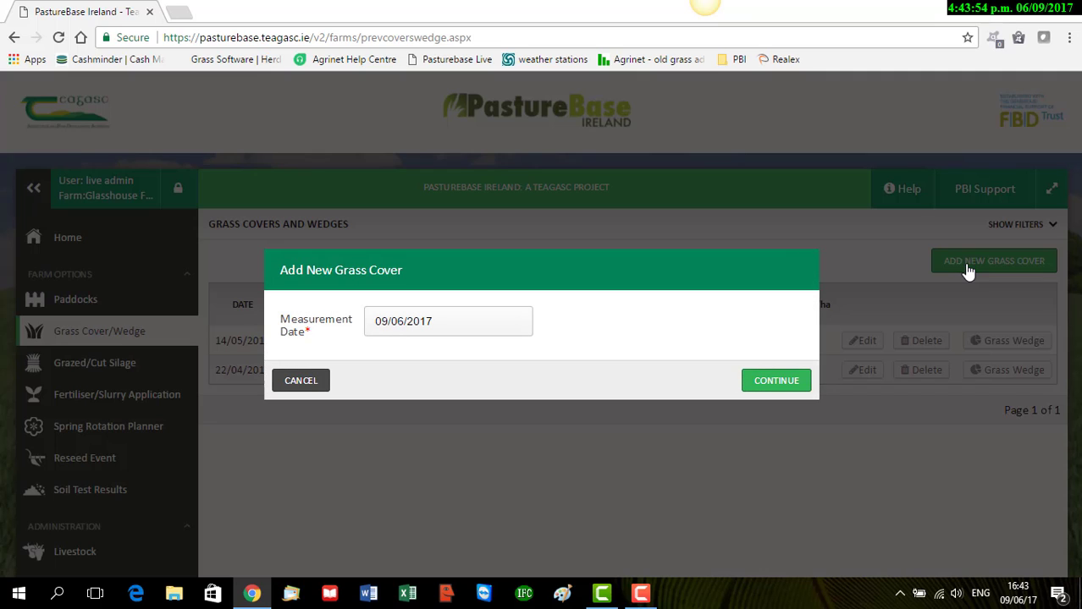
{"action": "left_click", "coordinate": [383, 324]}
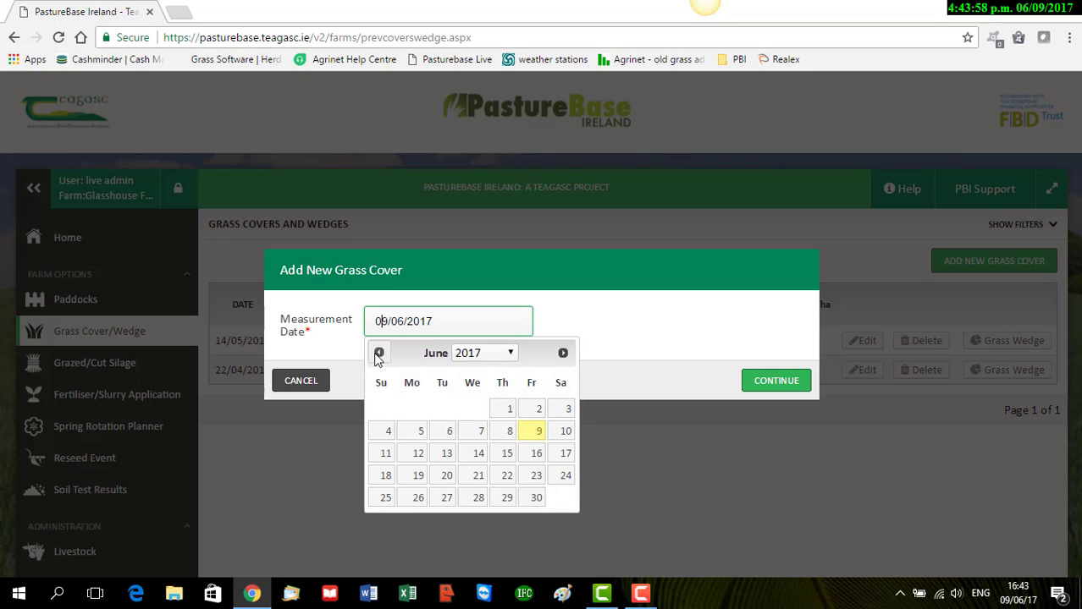
{"action": "left_click", "coordinate": [380, 353]}
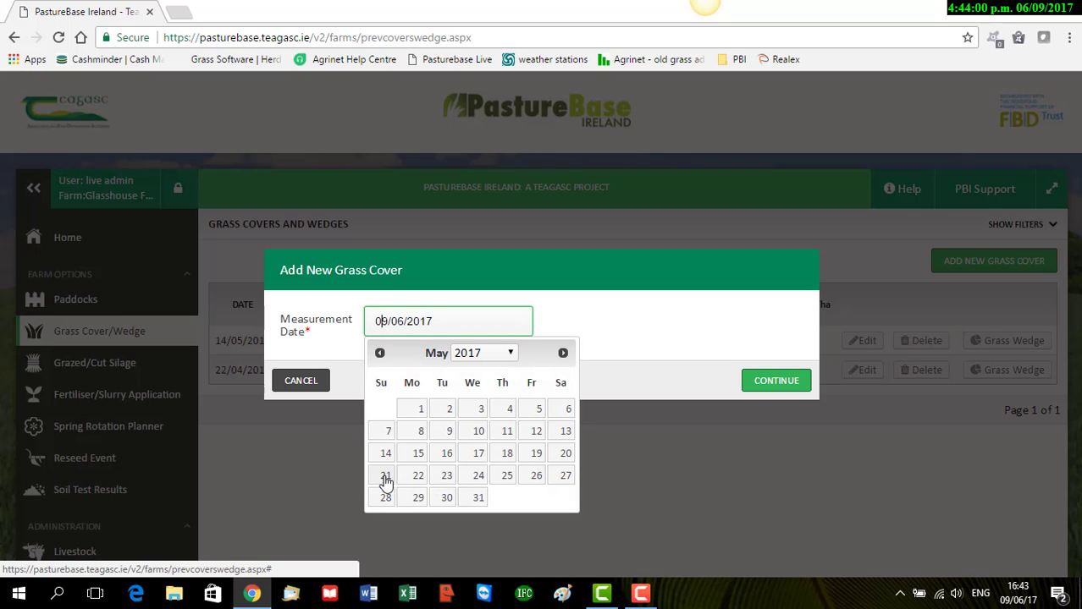
{"action": "left_click", "coordinate": [564, 457]}
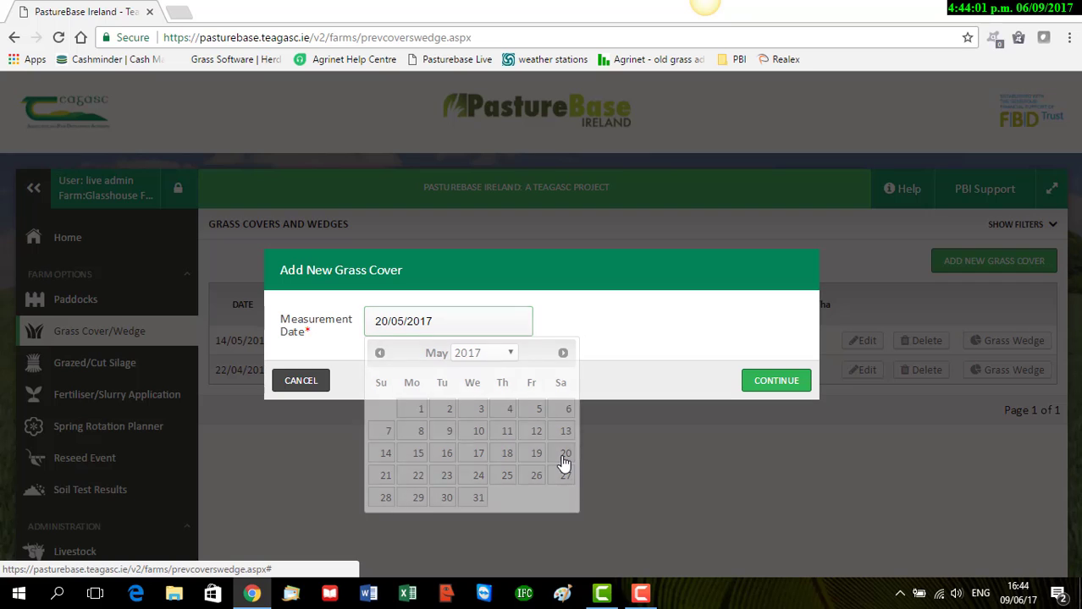
{"action": "left_click", "coordinate": [769, 387]}
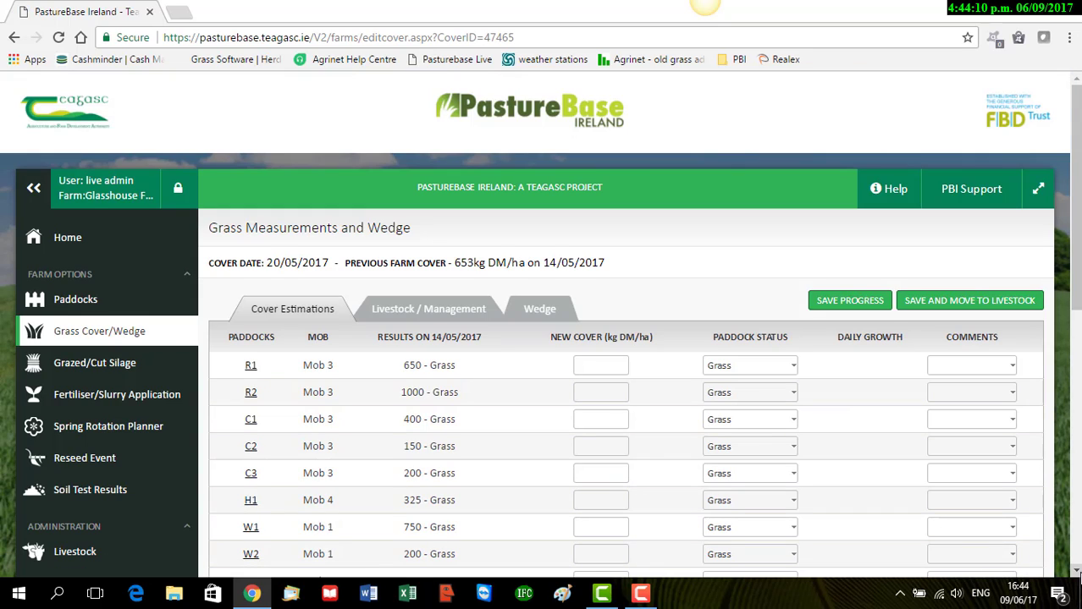
- Enter new covers of 750 kg DM/ha for paddock R1, 1100 for R2 and 500 for C1
{"action": "left_click", "coordinate": [1075, 572]}
{"action": "scroll", "coordinate": [1075, 571], "scroll_direction": "down", "scroll_amount": 3}
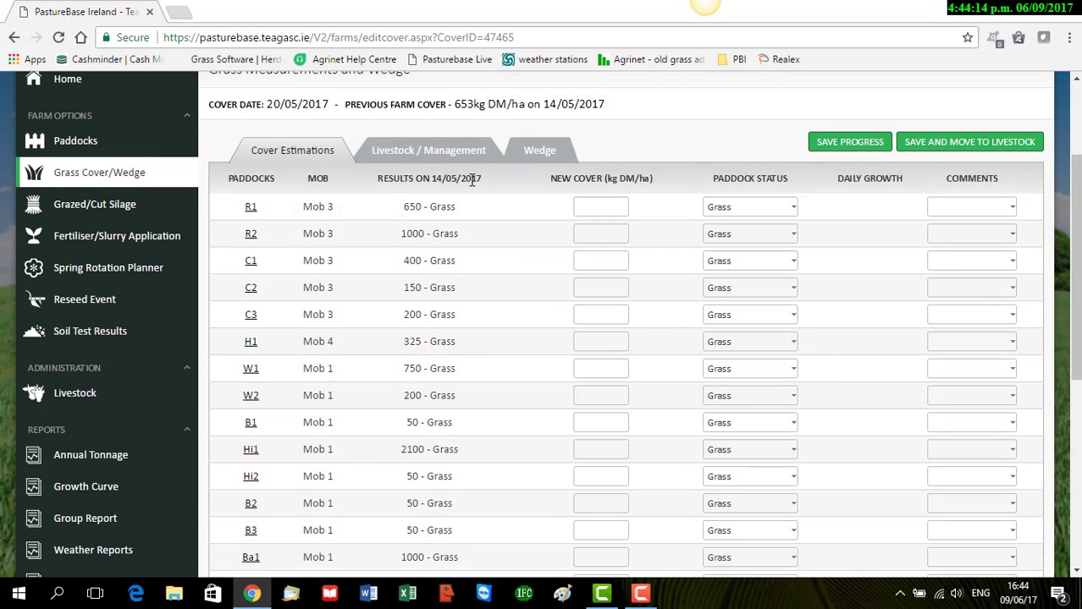
{"action": "left_click", "coordinate": [591, 207]}
{"action": "type", "text": "750"}
{"action": "left_click", "coordinate": [614, 236]}
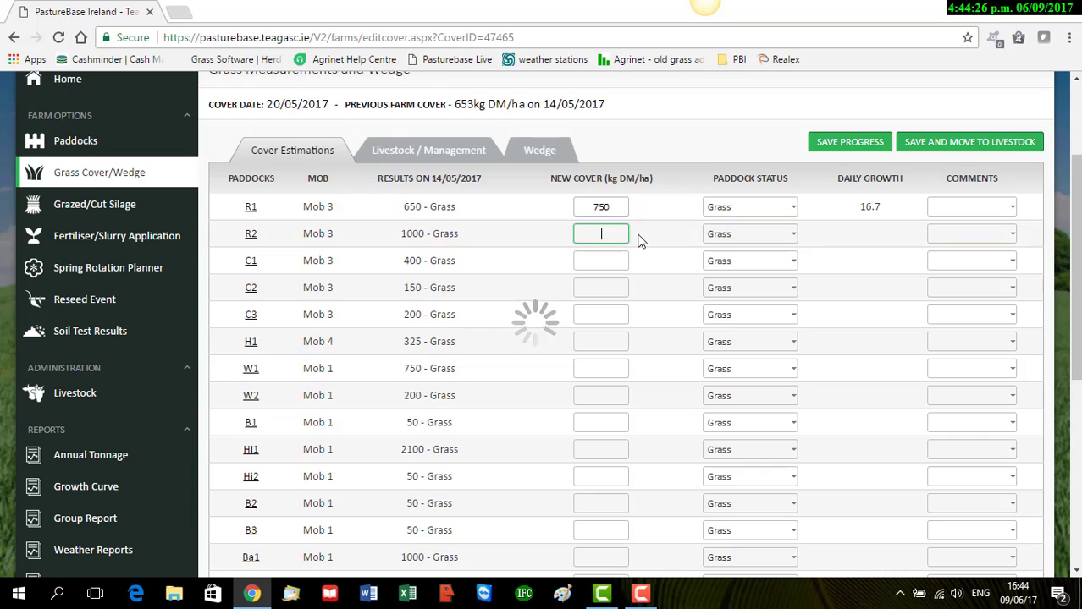
{"action": "type", "text": "1100"}
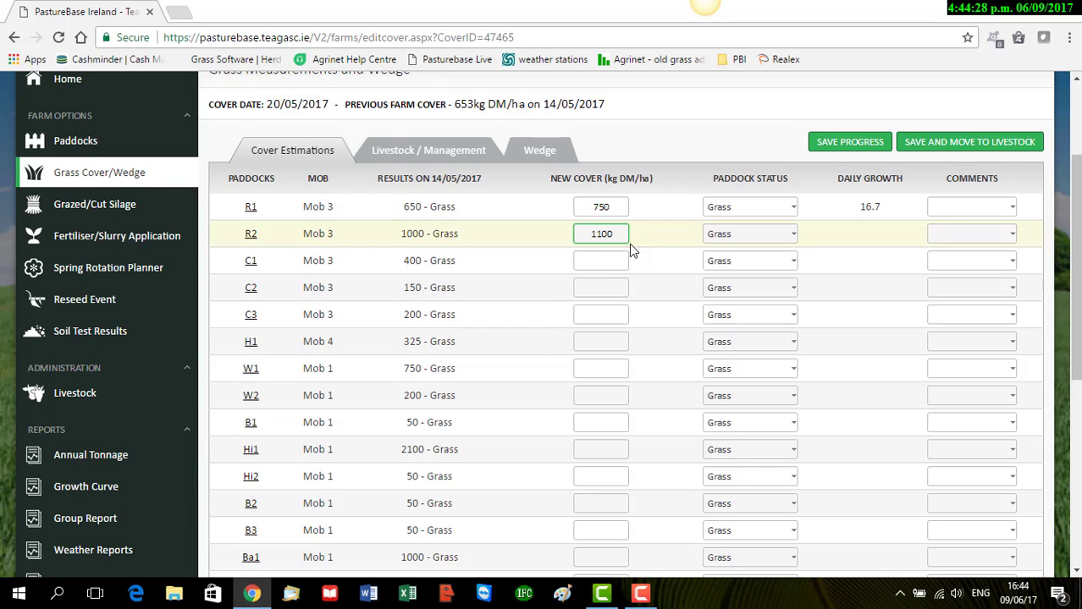
{"action": "left_click", "coordinate": [609, 261]}
{"action": "type", "text": "500"}
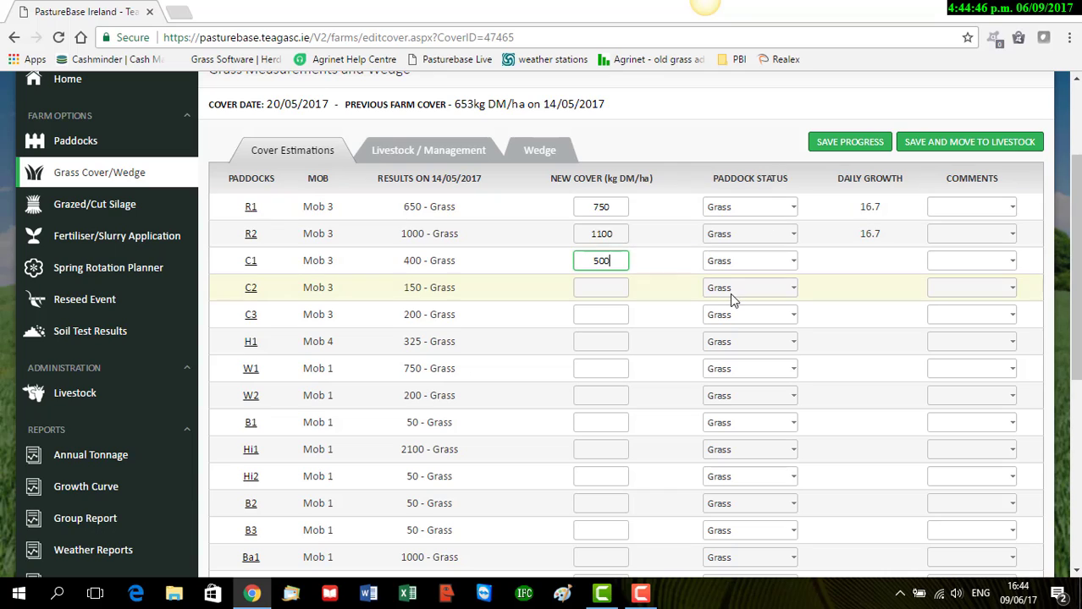
- Set paddock C2's status to Reseed and enter new covers of 300 for C3 and 425 for H1
{"action": "left_click", "coordinate": [796, 290]}
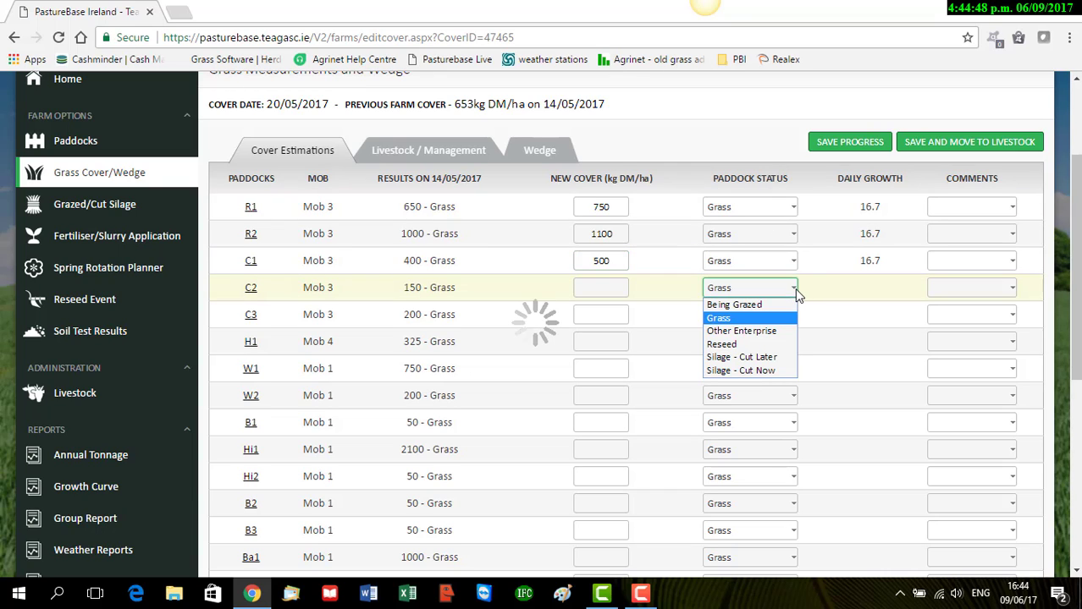
{"action": "left_click", "coordinate": [729, 344]}
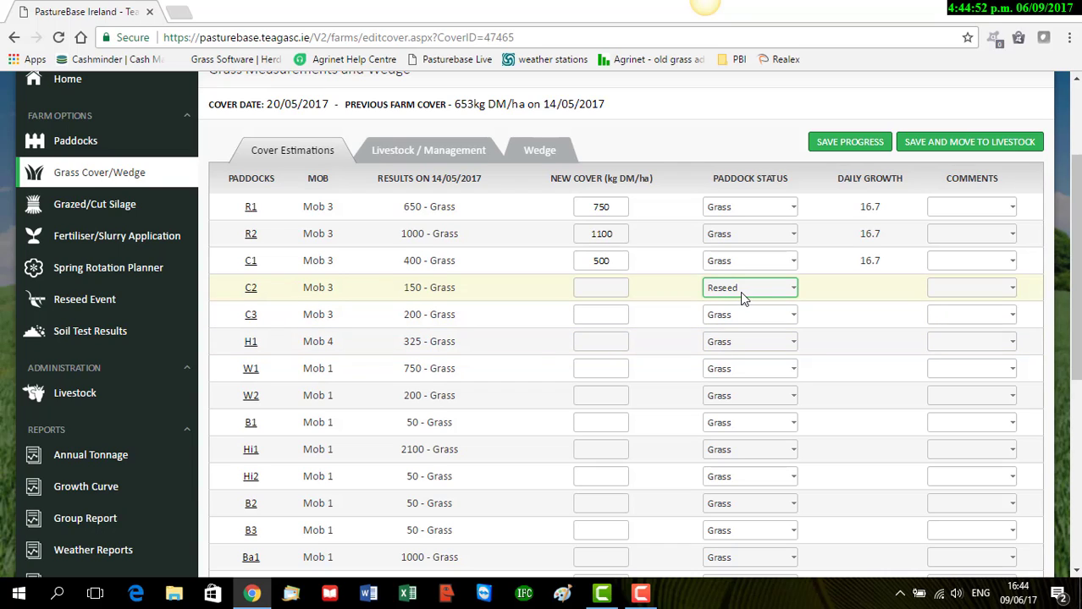
{"action": "left_click", "coordinate": [606, 315]}
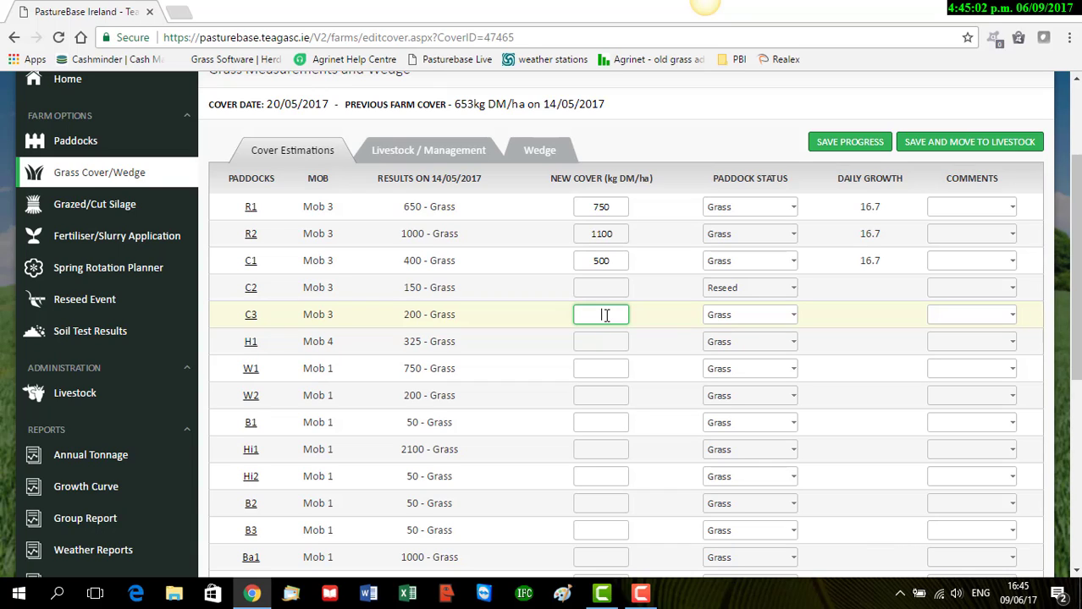
{"action": "type", "text": "300"}
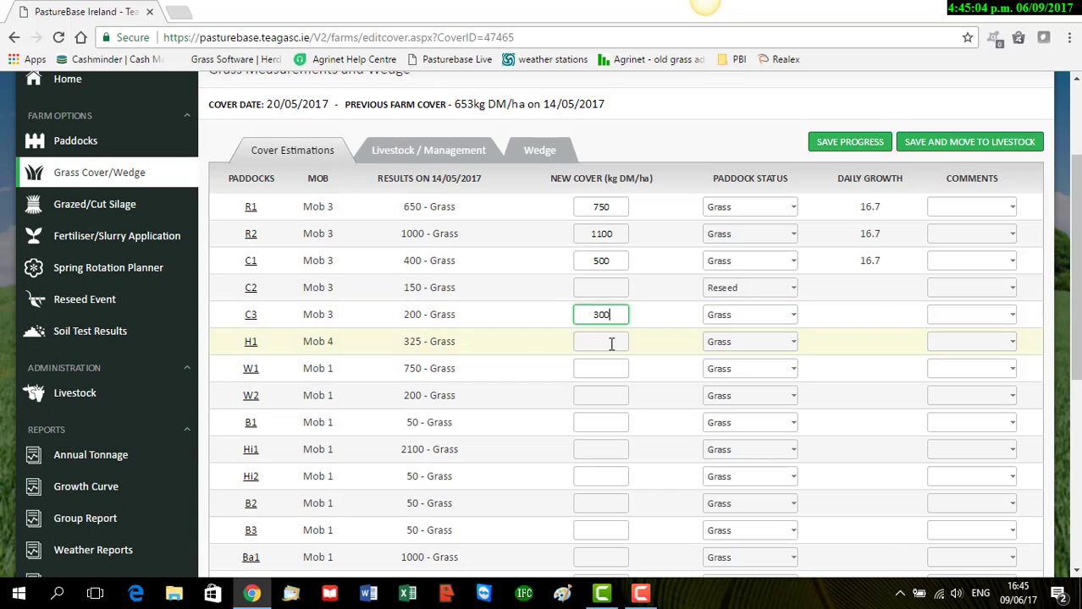
{"action": "left_click", "coordinate": [609, 341]}
{"action": "type", "text": "425"}
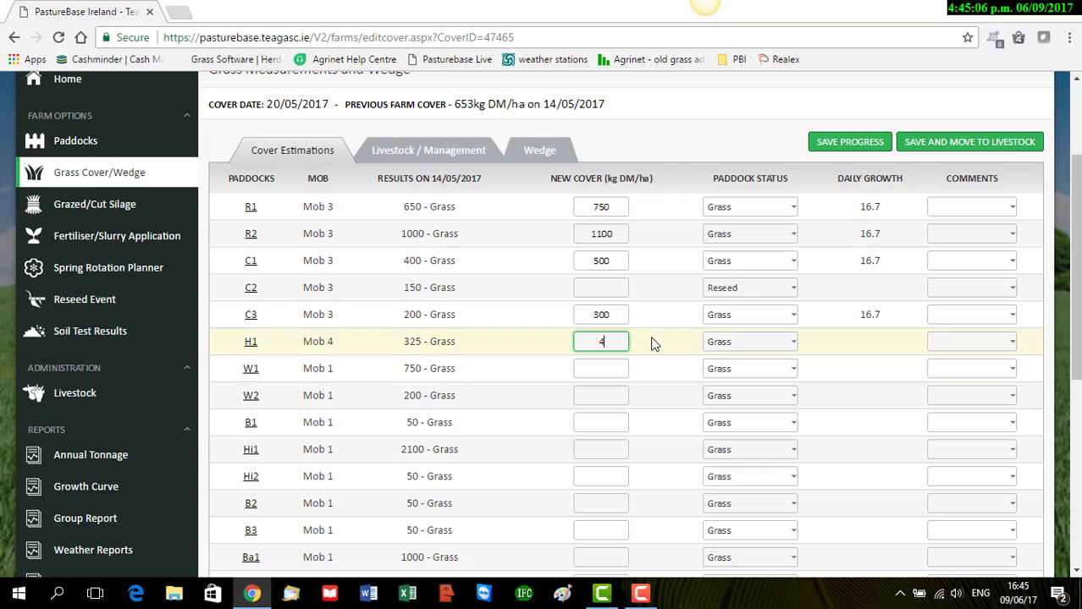
- Enter new covers of 850 for paddock W1, 300 for W2, 150 for B1 and 2200 for Hi1
{"action": "left_click", "coordinate": [622, 368]}
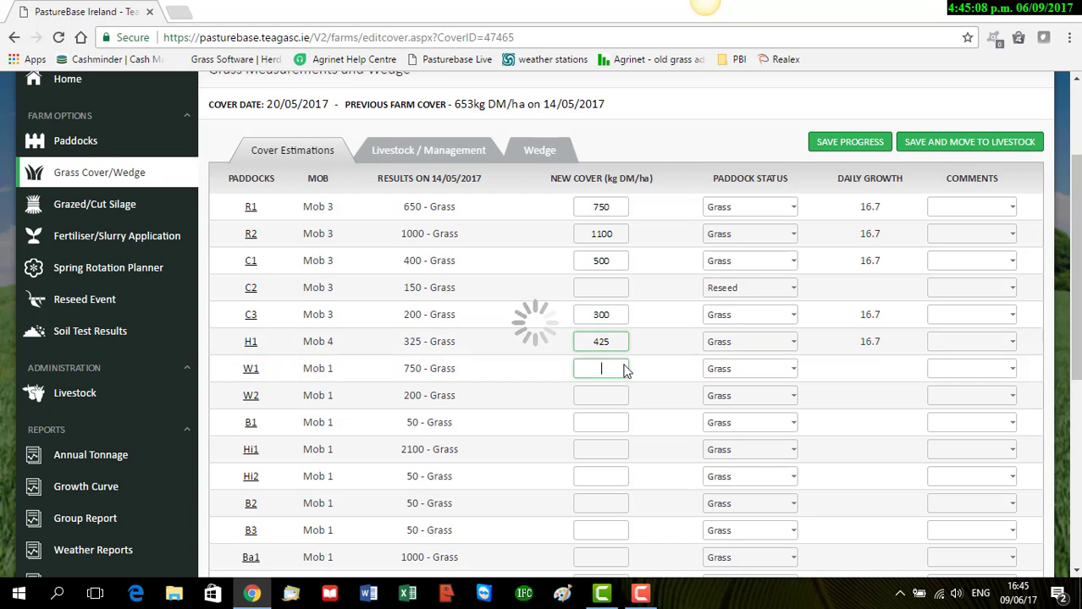
{"action": "type", "text": "850"}
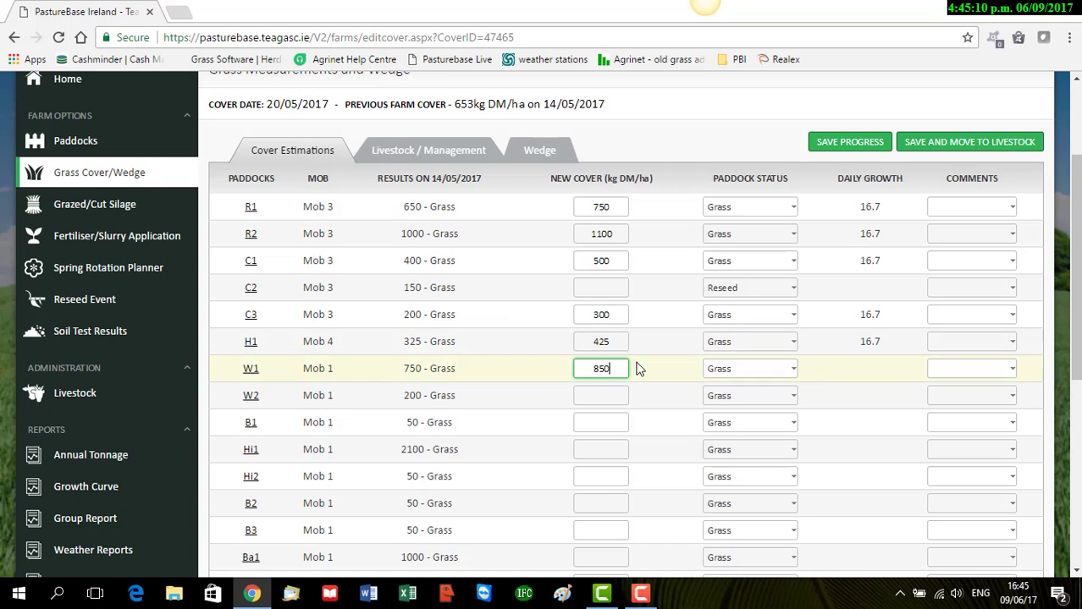
{"action": "left_click", "coordinate": [620, 397]}
{"action": "type", "text": "300"}
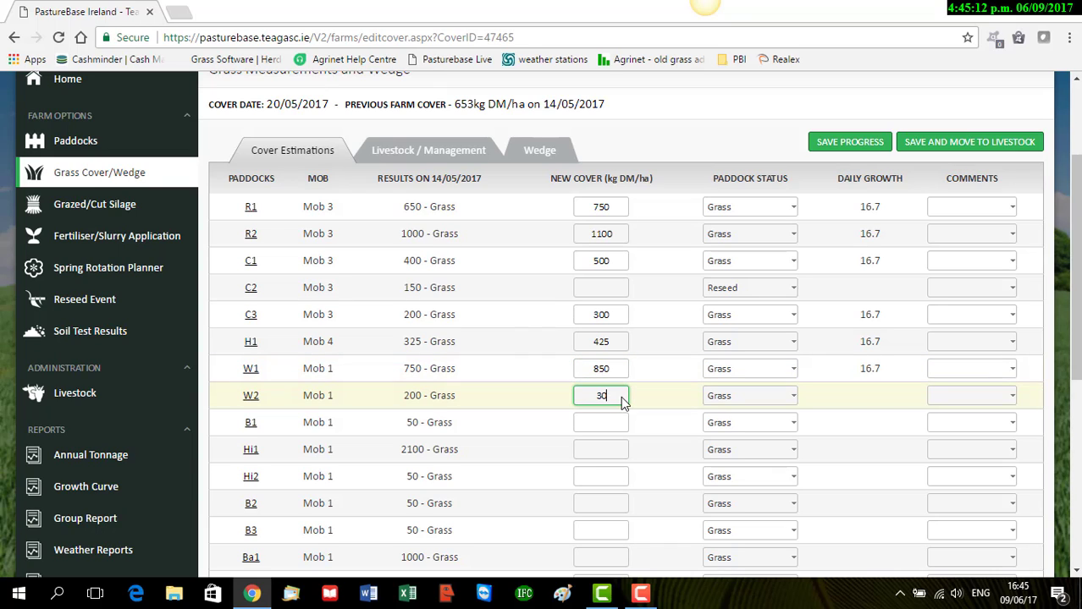
{"action": "left_click", "coordinate": [617, 421]}
{"action": "type", "text": "150"}
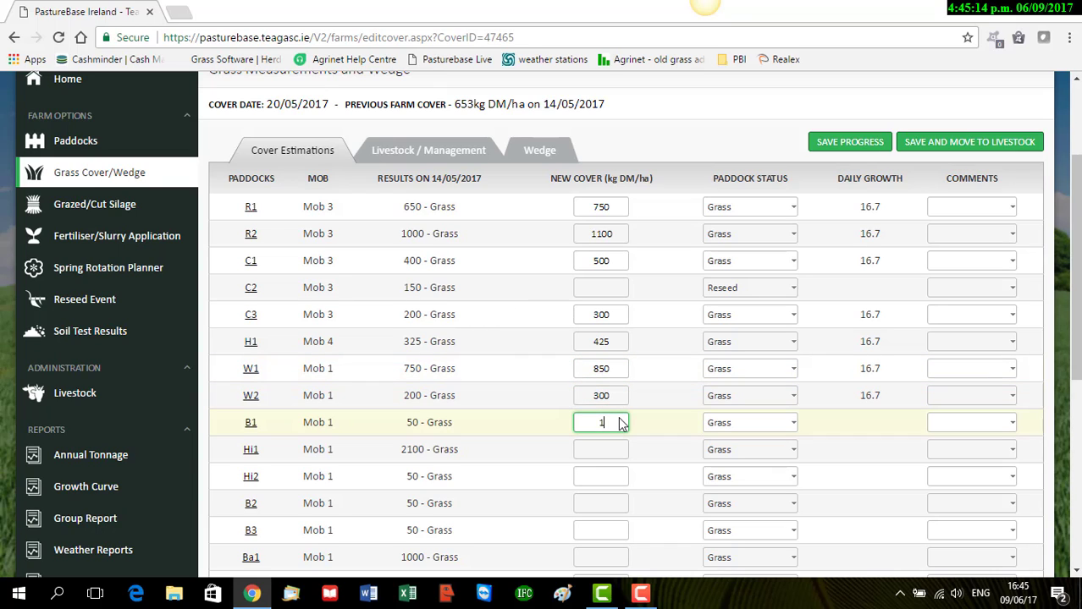
{"action": "left_click", "coordinate": [596, 441]}
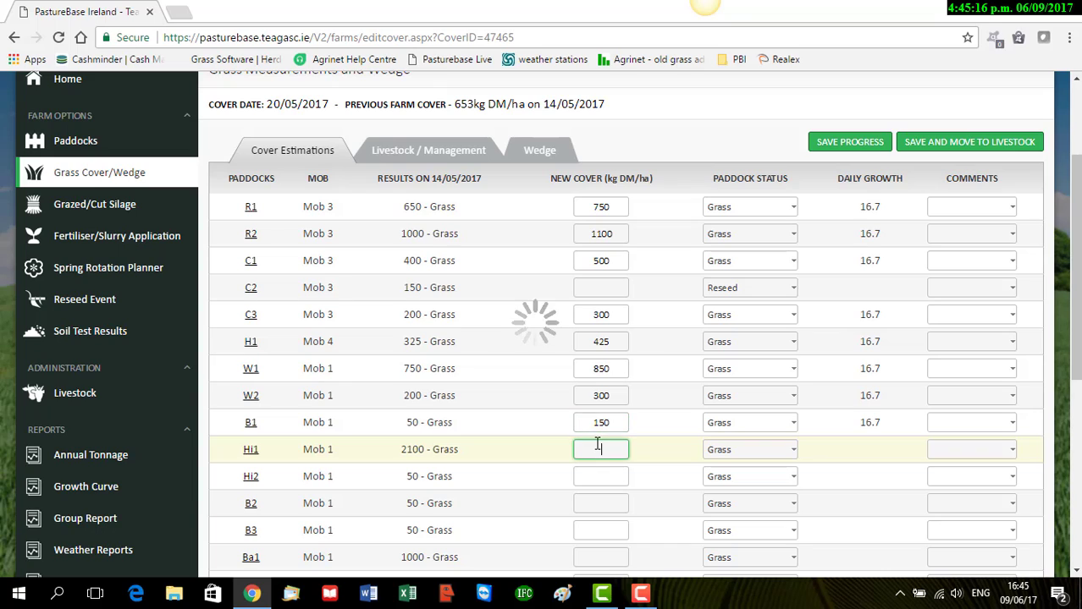
{"action": "type", "text": "2200"}
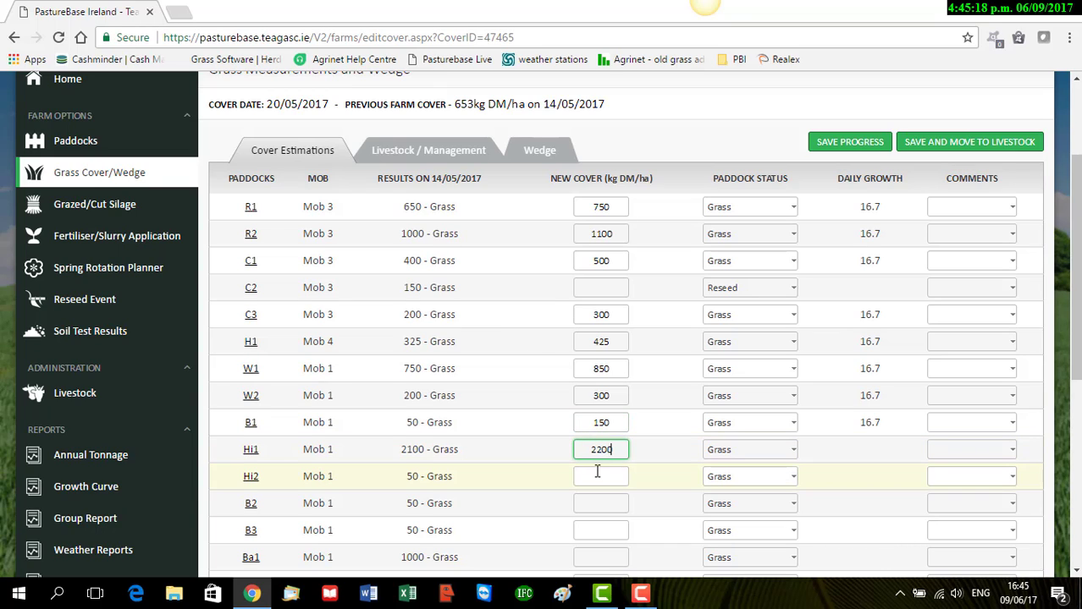
- Enter a new cover of 150 kg DM/ha for each of paddocks Hi2, B2 and B3
{"action": "left_click", "coordinate": [597, 476]}
{"action": "type", "text": "150"}
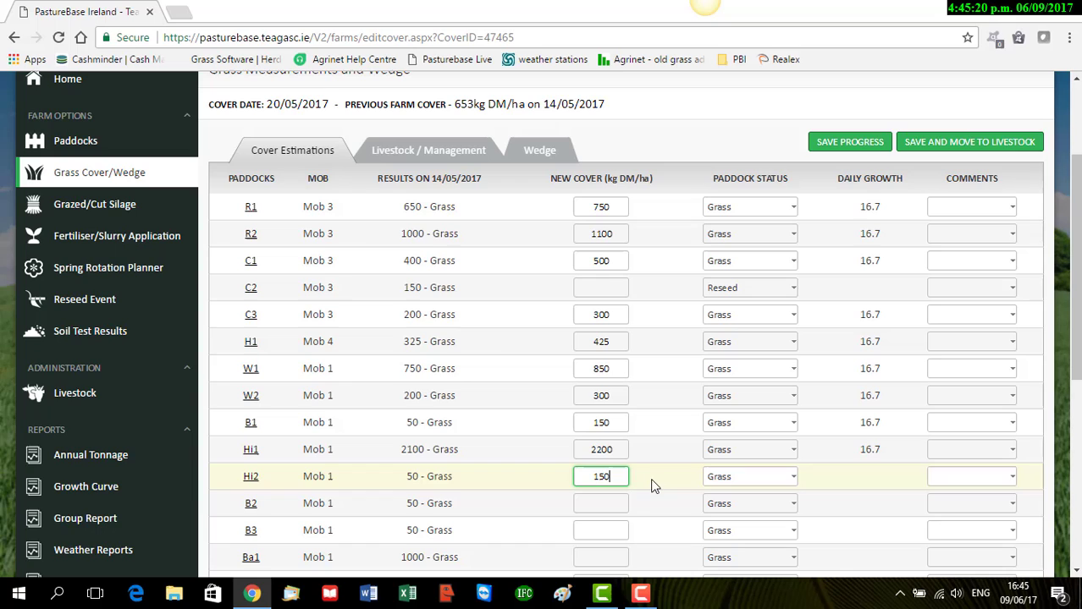
{"action": "left_click", "coordinate": [609, 503]}
{"action": "type", "text": "15"}
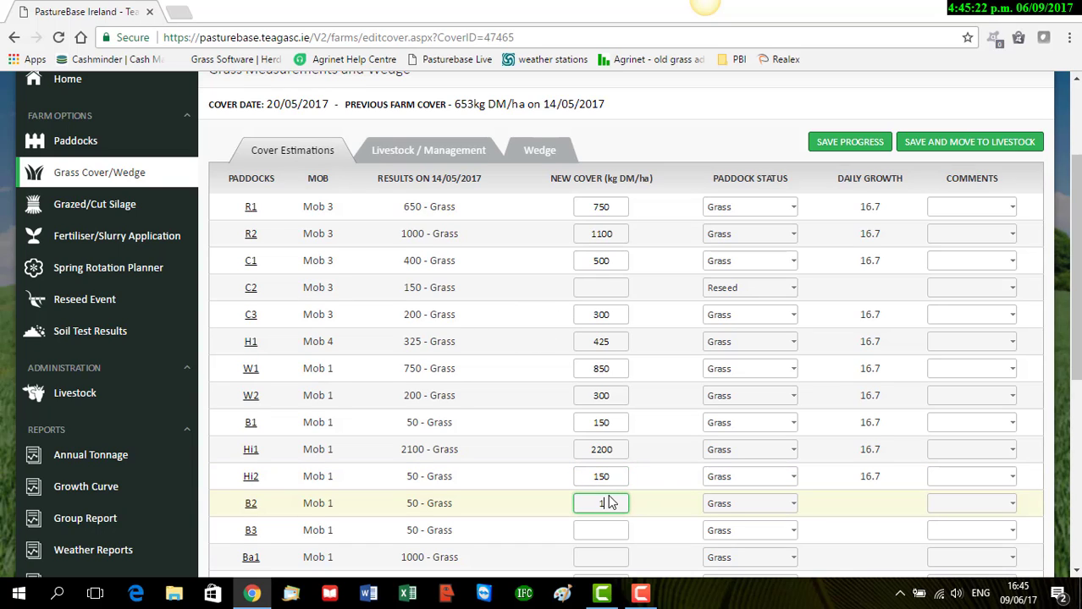
{"action": "type", "text": "0"}
{"action": "left_click", "coordinate": [614, 529]}
{"action": "type", "text": "150"}
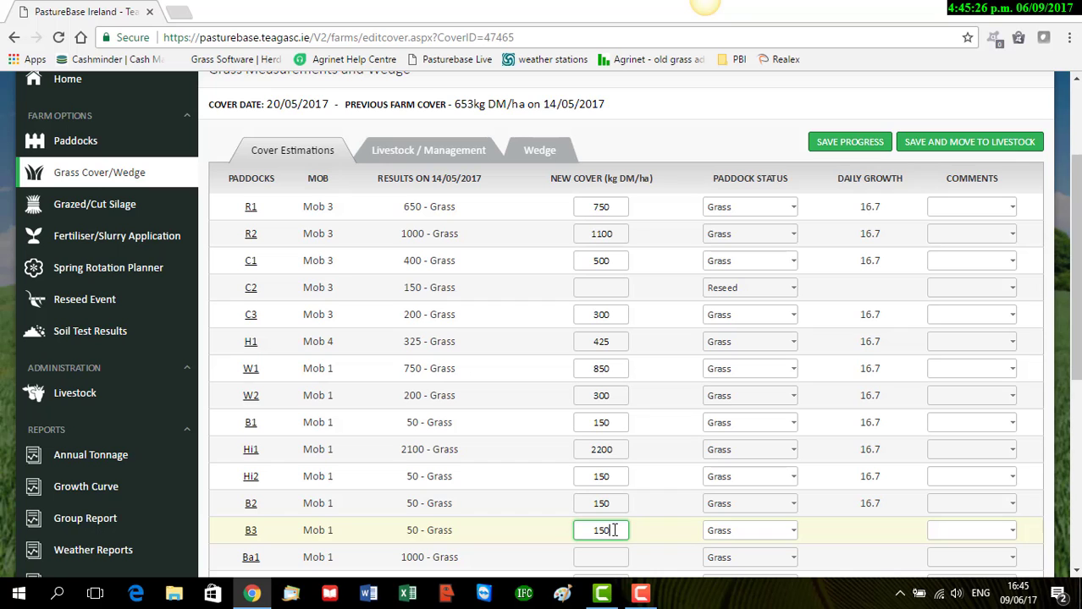
- Enter new covers of 1100 for paddock Ba1, 300 for Ba2, 830 for Ba3 and 2000 for Be1
{"action": "left_click", "coordinate": [604, 551]}
{"action": "type", "text": "1100"}
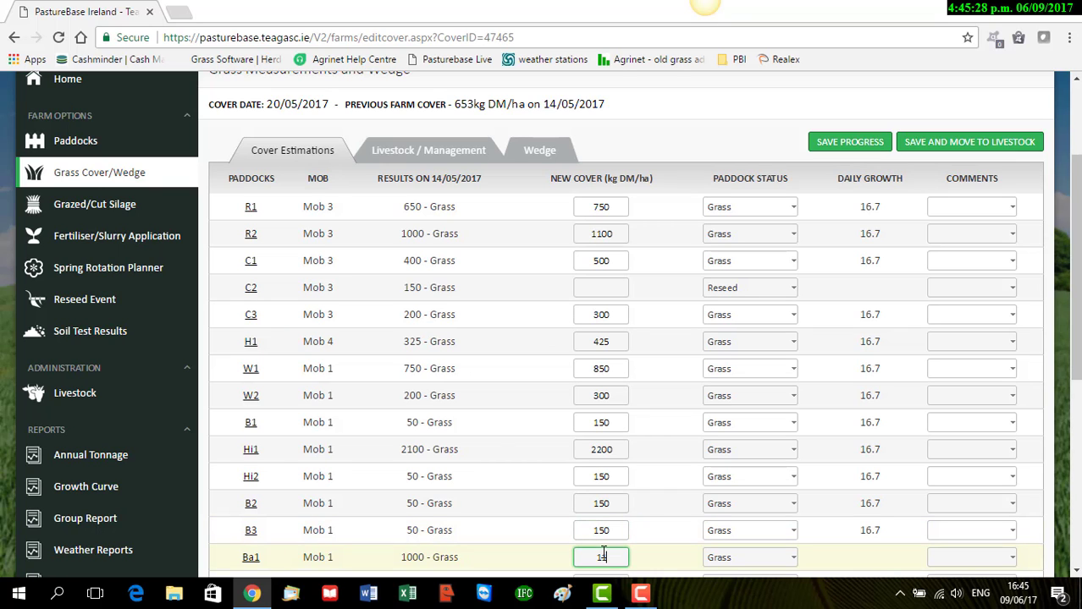
{"action": "left_click", "coordinate": [1075, 572]}
{"action": "scroll", "coordinate": [759, 358], "scroll_direction": "down", "scroll_amount": 2}
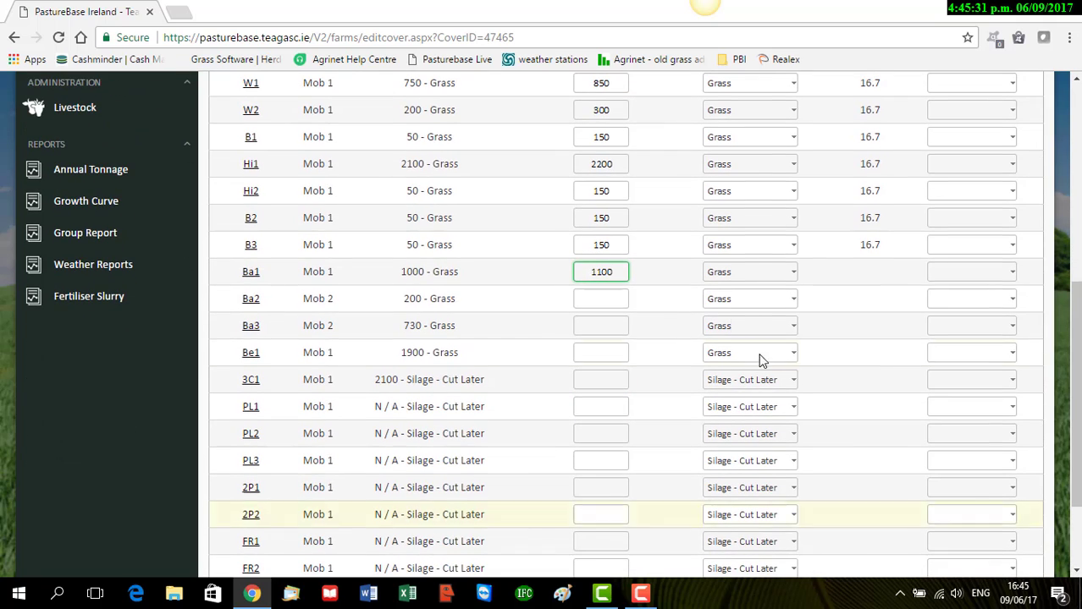
{"action": "left_click", "coordinate": [616, 302]}
{"action": "type", "text": "300"}
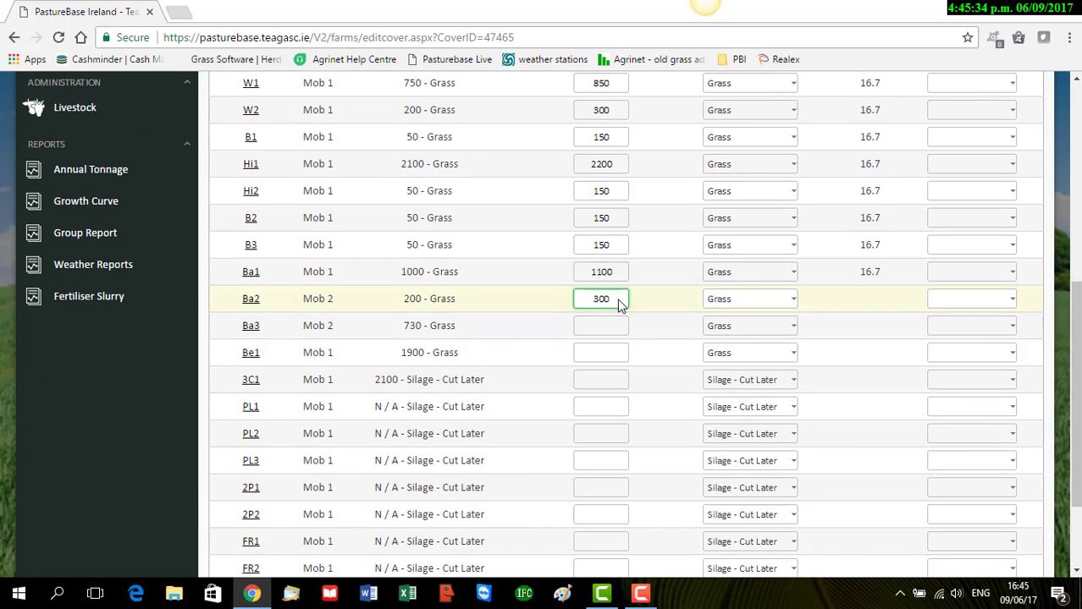
{"action": "left_click", "coordinate": [606, 326]}
{"action": "type", "text": "830"}
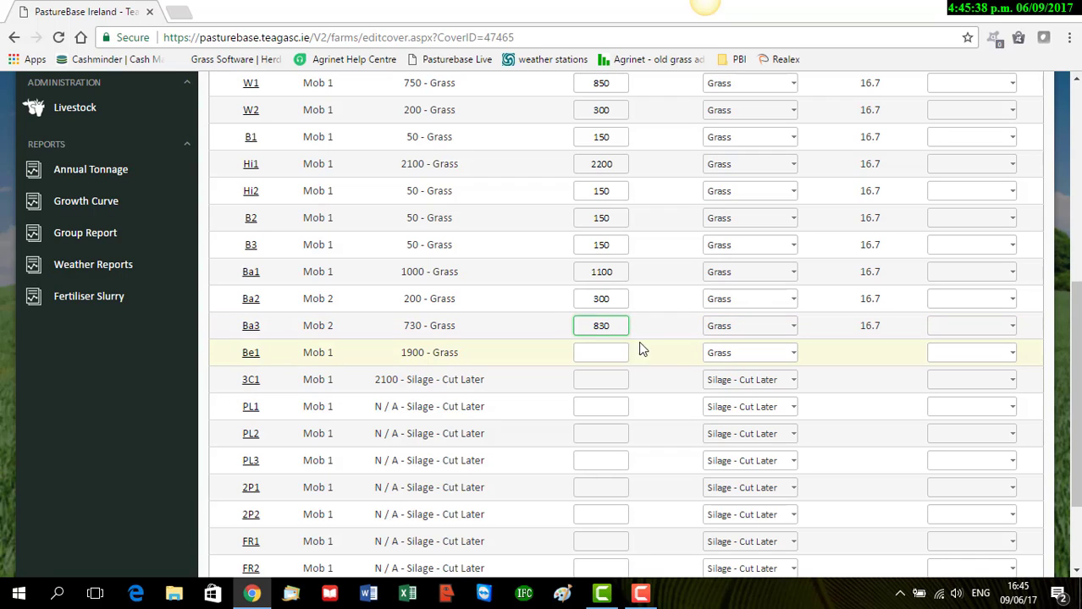
{"action": "left_click", "coordinate": [611, 352]}
{"action": "type", "text": "2000"}
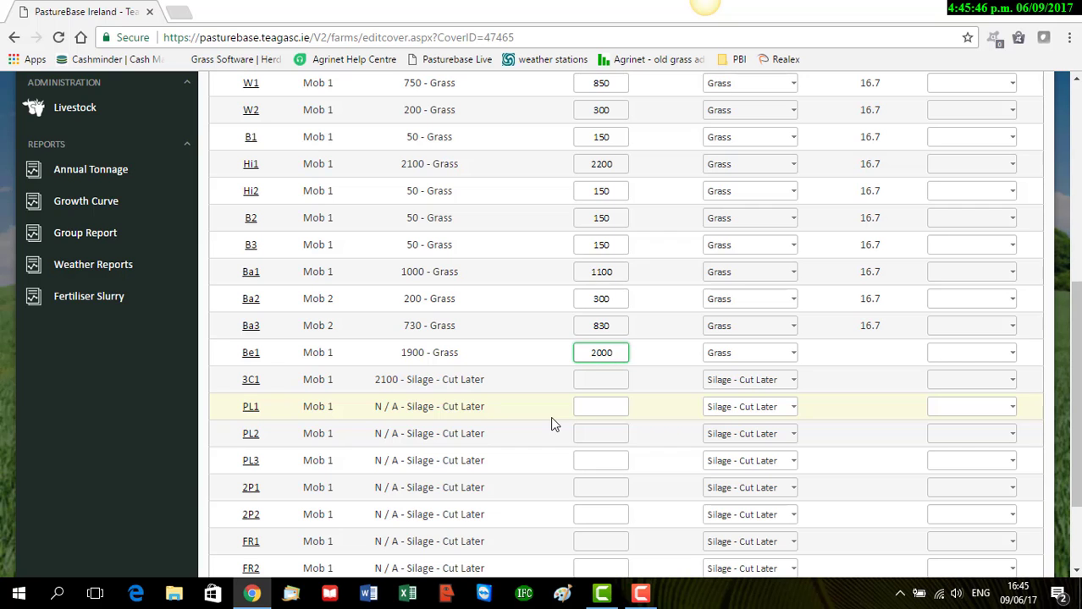
- Save the cover estimations, then save the livestock and management details unchanged to generate the grass wedge
{"action": "left_click", "coordinate": [1077, 79]}
{"action": "scroll", "coordinate": [1076, 78], "scroll_direction": "up", "scroll_amount": 5}
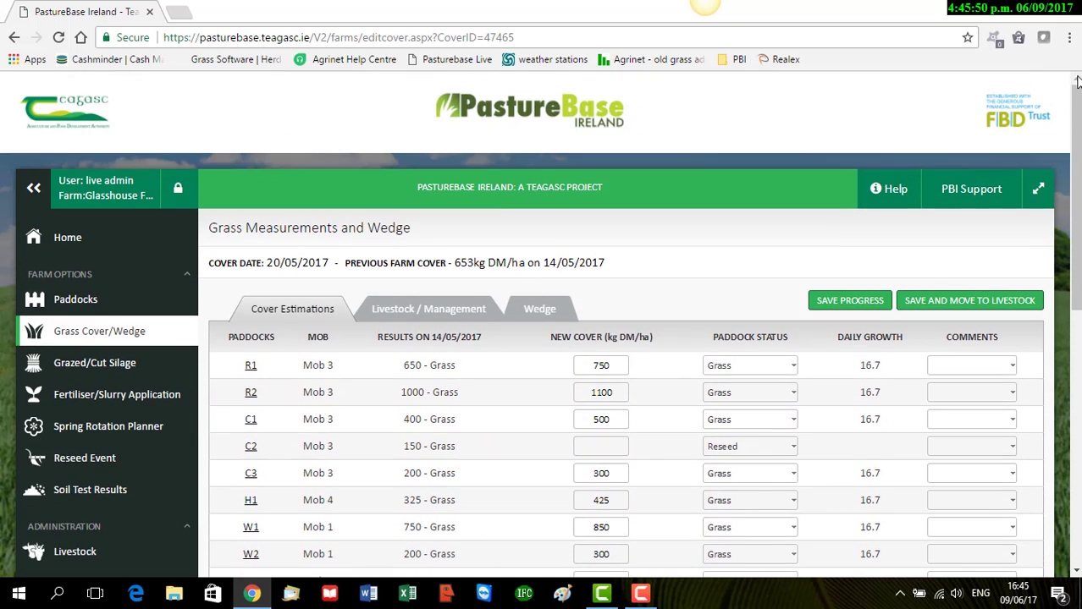
{"action": "left_click", "coordinate": [954, 308]}
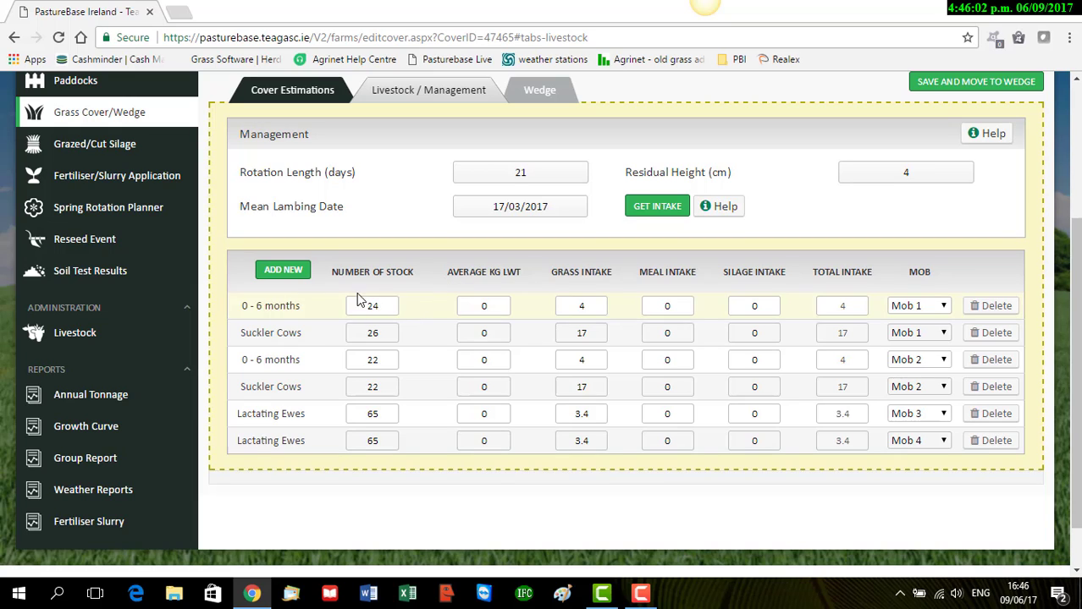
{"action": "left_click", "coordinate": [991, 88]}
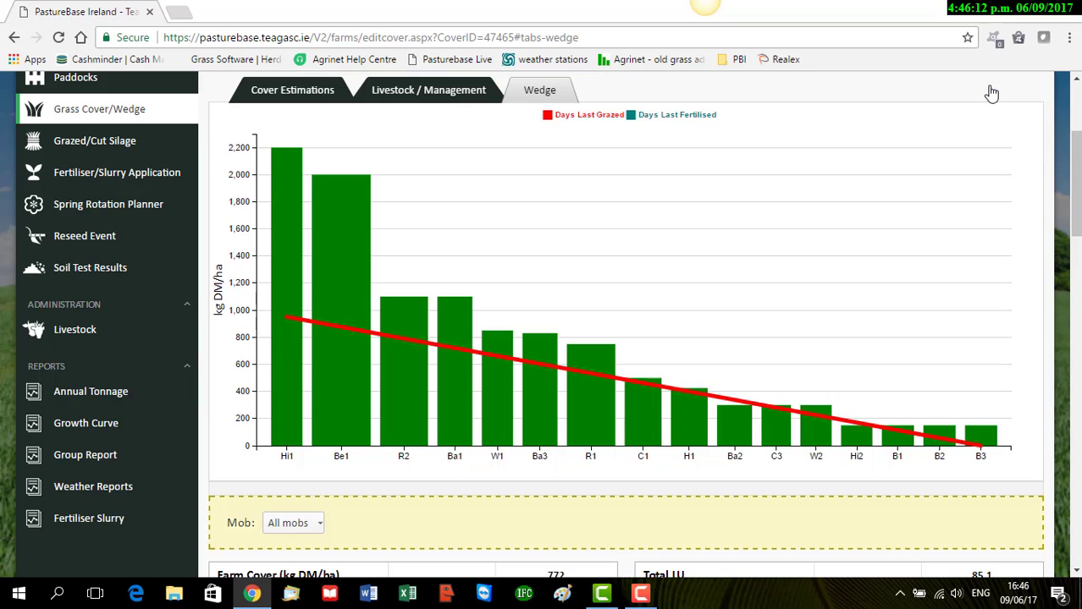
- Review the grass wedge chart for all mobs and the farm cover, growth, demand and area figures beneath it
{"action": "left_click", "coordinate": [1075, 572]}
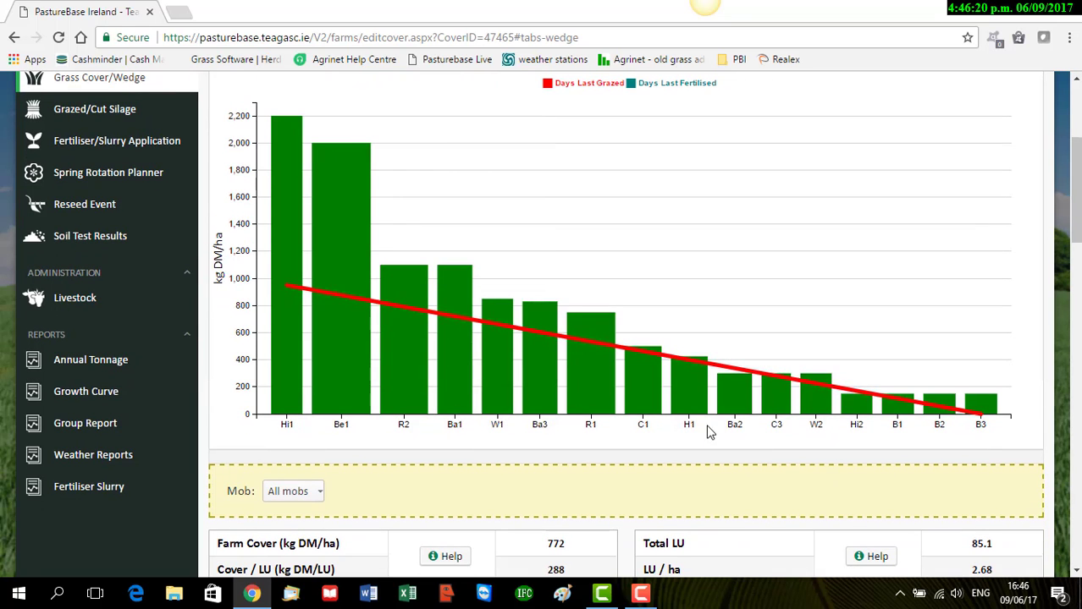
{"action": "left_click", "coordinate": [1076, 573]}
{"action": "left_click", "coordinate": [1076, 573]}
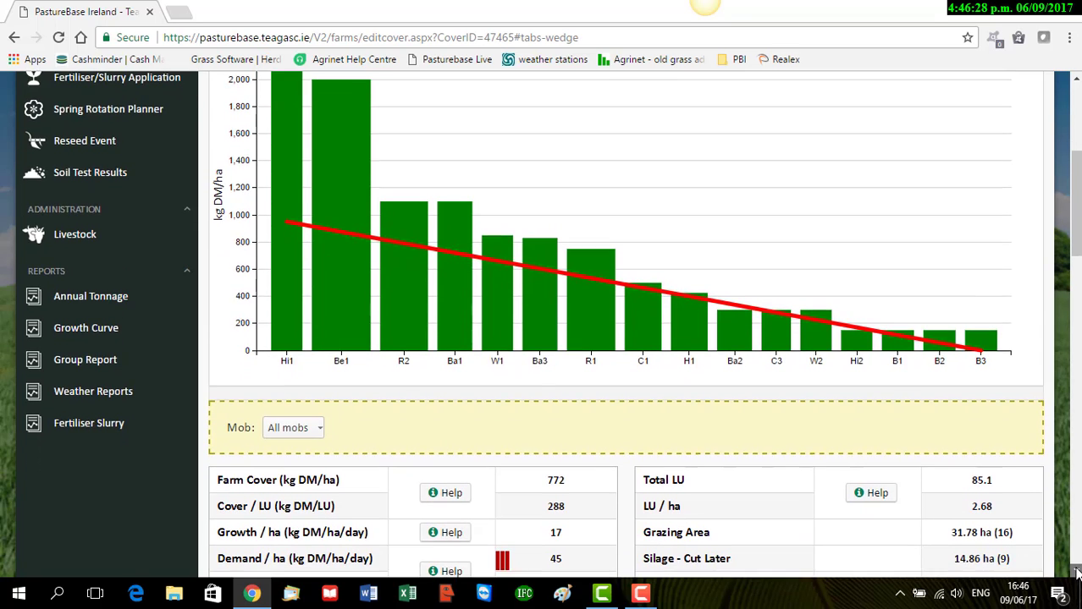
{"action": "left_click", "coordinate": [1076, 573]}
{"action": "left_click", "coordinate": [1077, 573]}
{"action": "left_click", "coordinate": [1077, 573]}
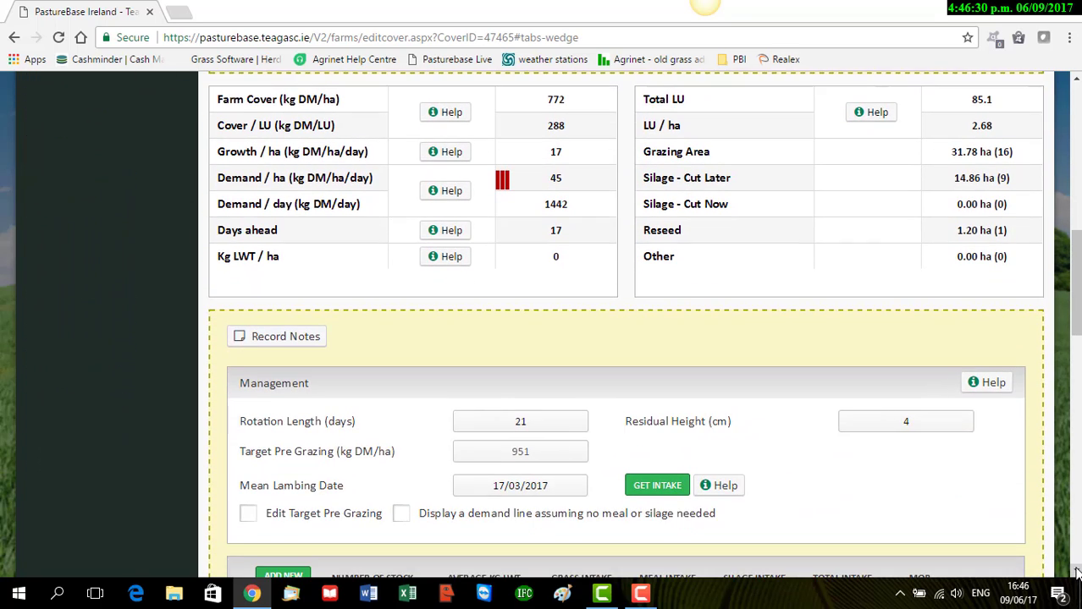
- Review the paddock table beneath the wedge, checking each paddock's cover, growth, days feed, mob and status
{"action": "left_click", "coordinate": [1076, 574]}
{"action": "left_click", "coordinate": [1077, 573]}
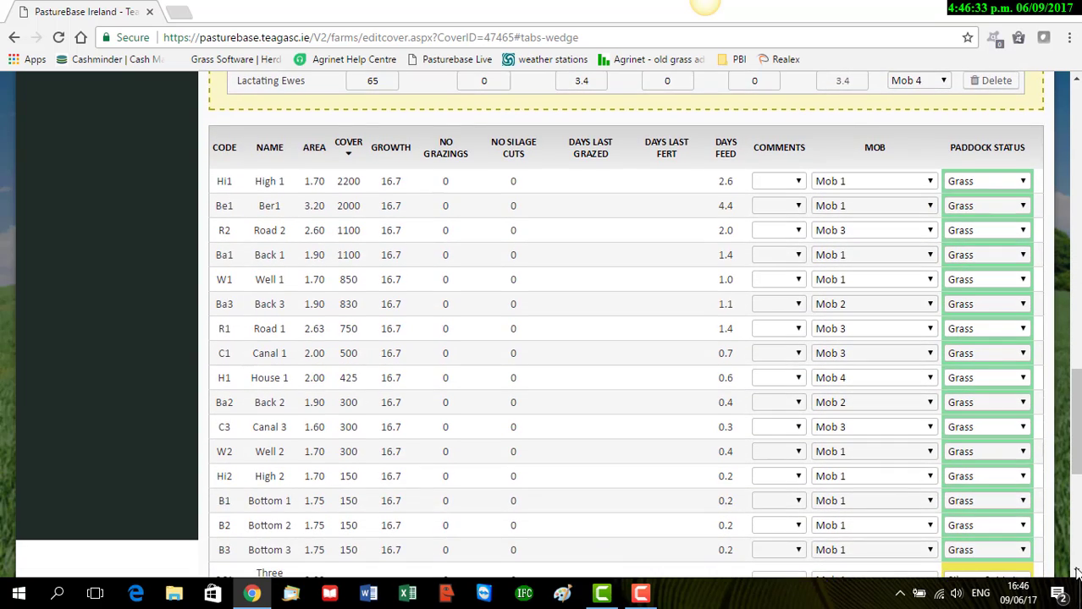
{"action": "left_click", "coordinate": [1077, 573]}
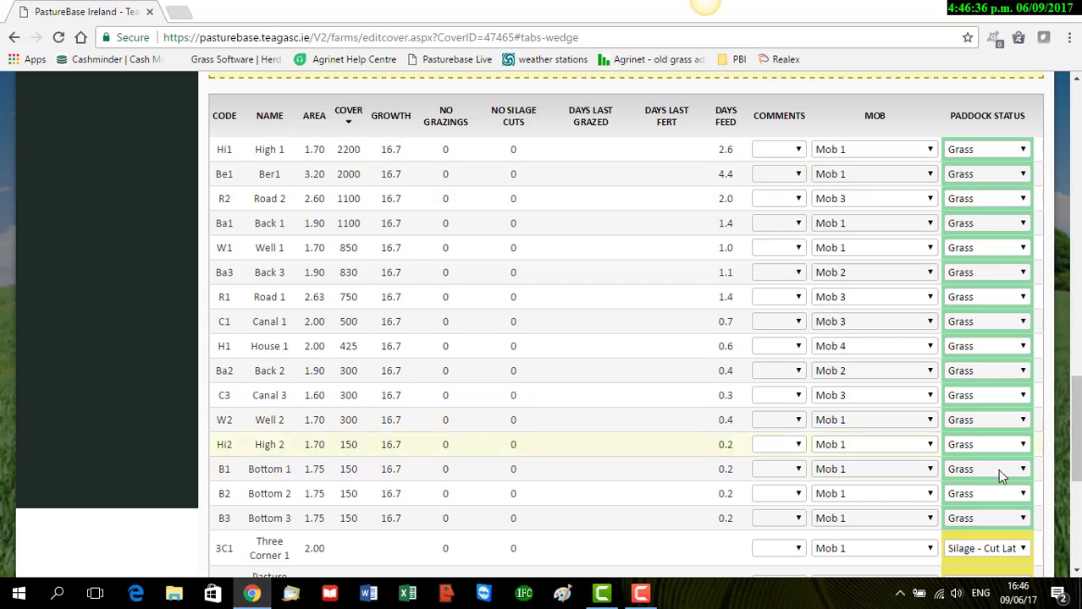
{"action": "scroll", "coordinate": [1077, 573], "scroll_direction": "down", "scroll_amount": 4}
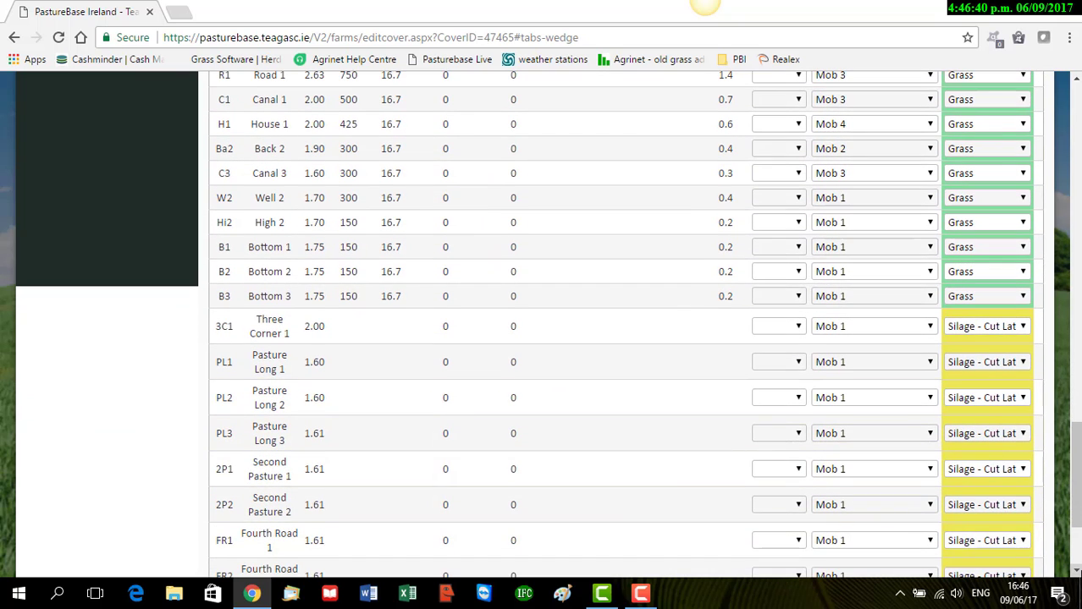
{"action": "scroll", "coordinate": [1077, 573], "scroll_direction": "down", "scroll_amount": 3}
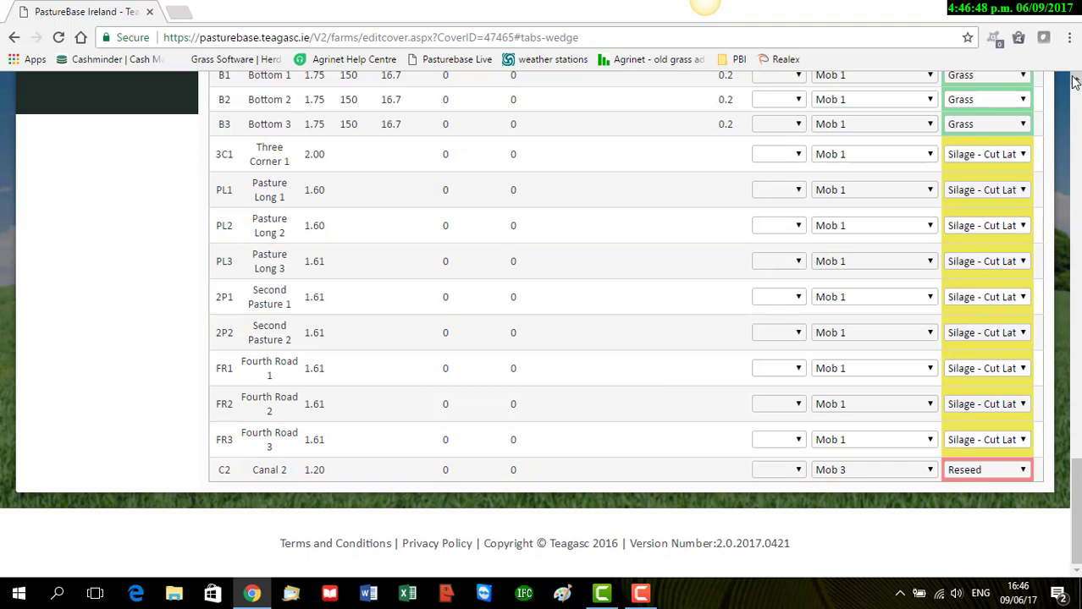
{"action": "scroll", "coordinate": [1077, 82], "scroll_direction": "up", "scroll_amount": 10}
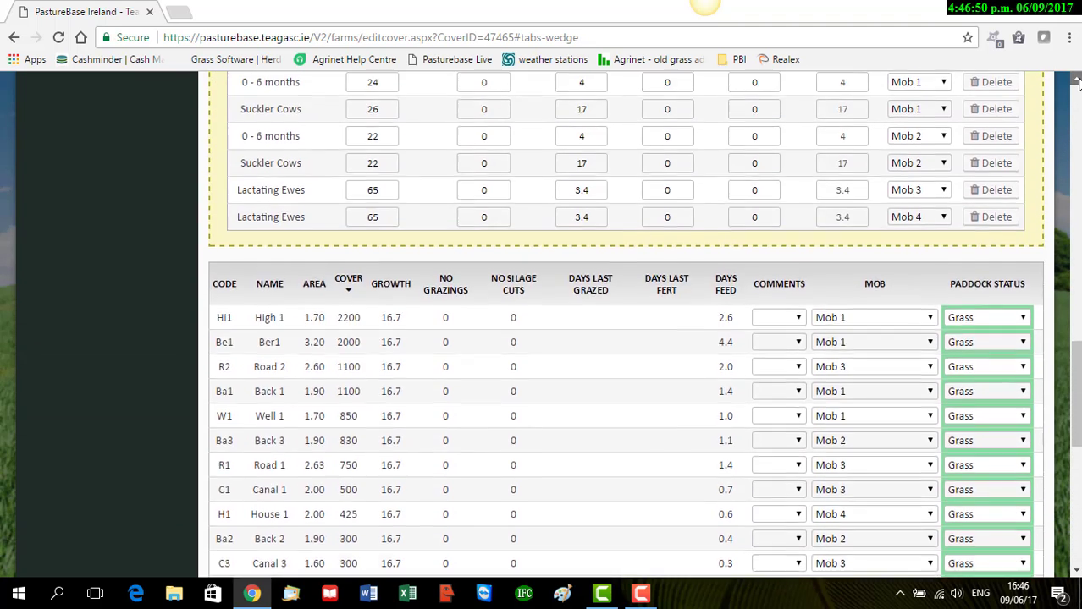
{"action": "scroll", "coordinate": [1078, 82], "scroll_direction": "up", "scroll_amount": 10}
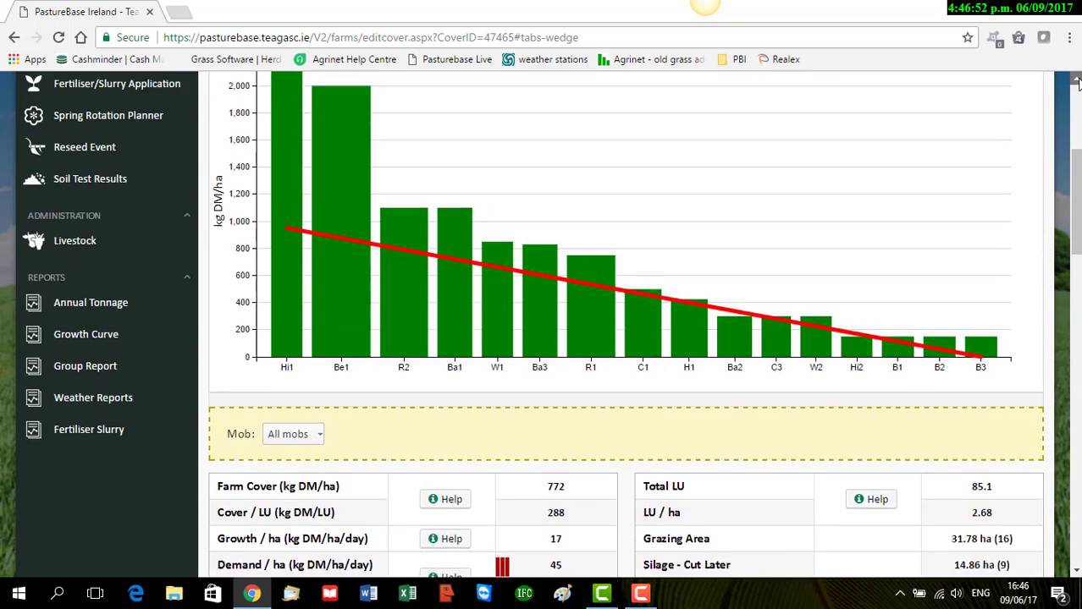
{"action": "scroll", "coordinate": [1078, 82], "scroll_direction": "up", "scroll_amount": 5}
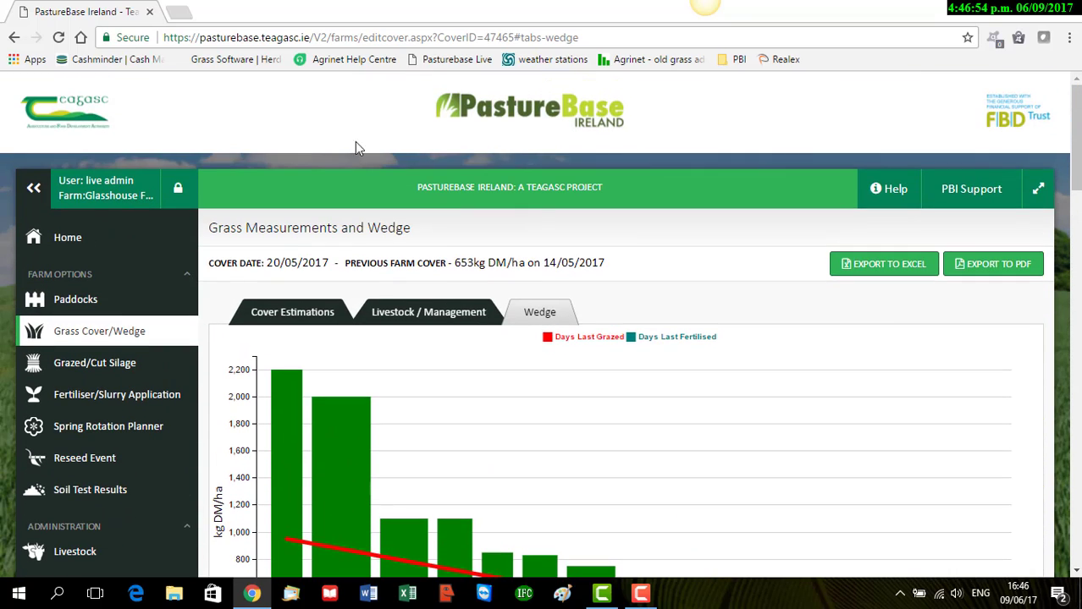
- Return to the list of grass covers and add a new grass cover with measurement date 01/06/2017
{"action": "left_click", "coordinate": [66, 250]}
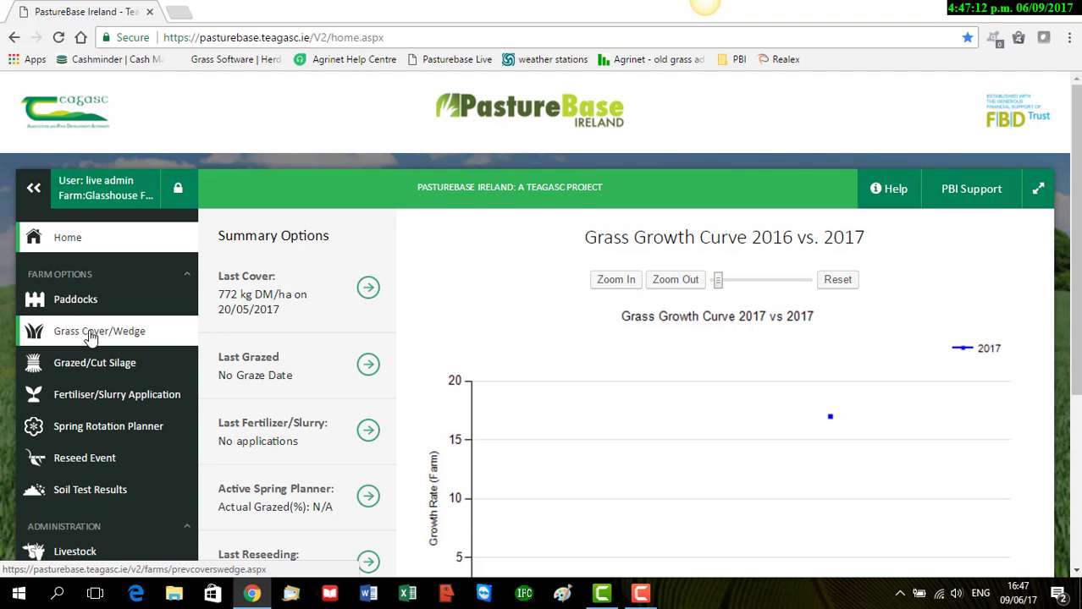
{"action": "left_click", "coordinate": [90, 335]}
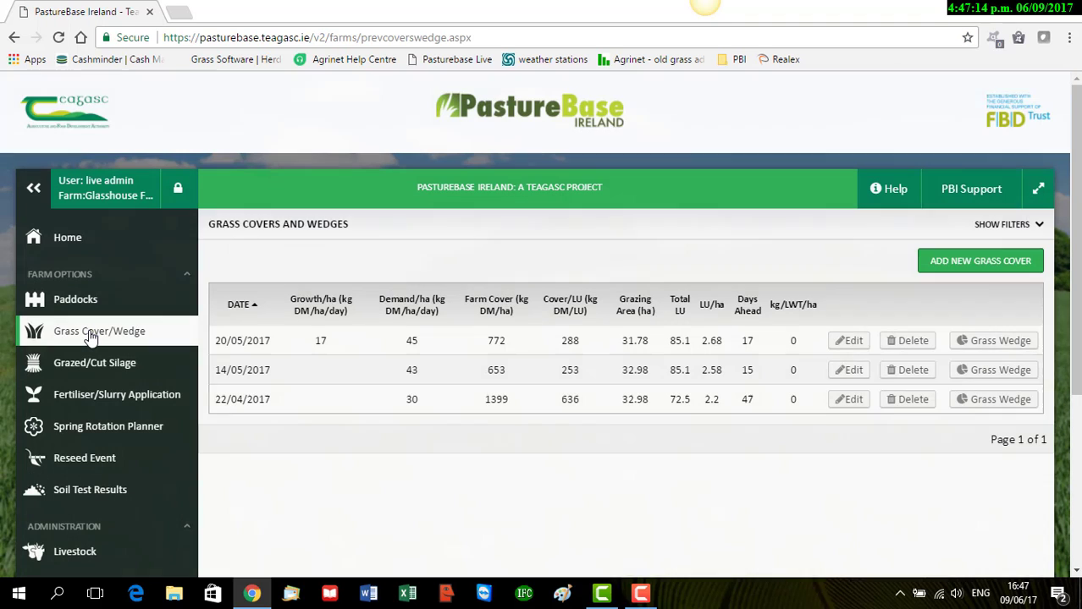
{"action": "left_click", "coordinate": [978, 265]}
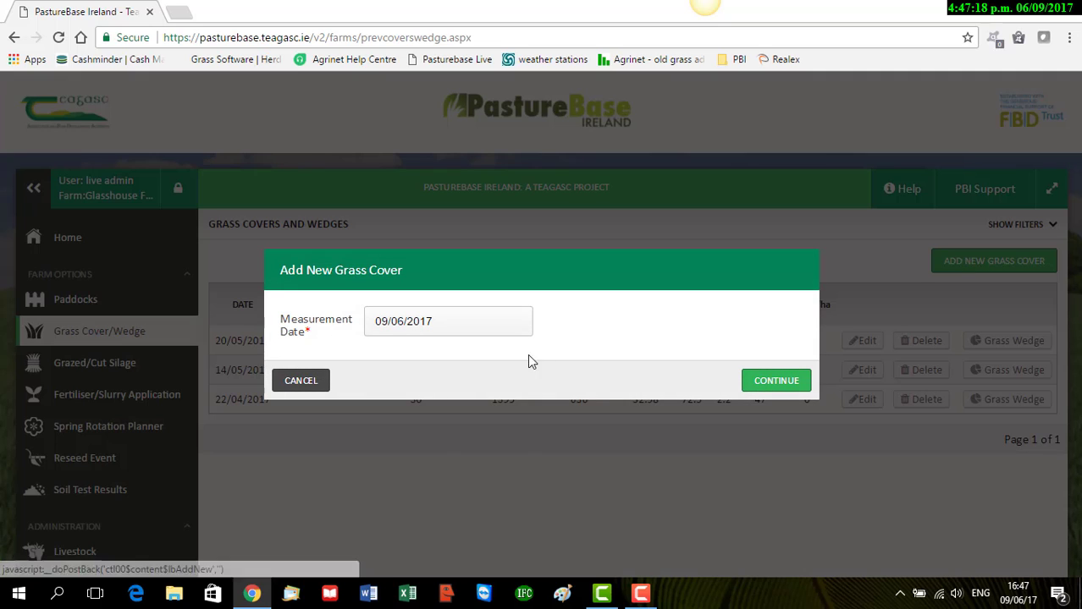
{"action": "left_click", "coordinate": [386, 323]}
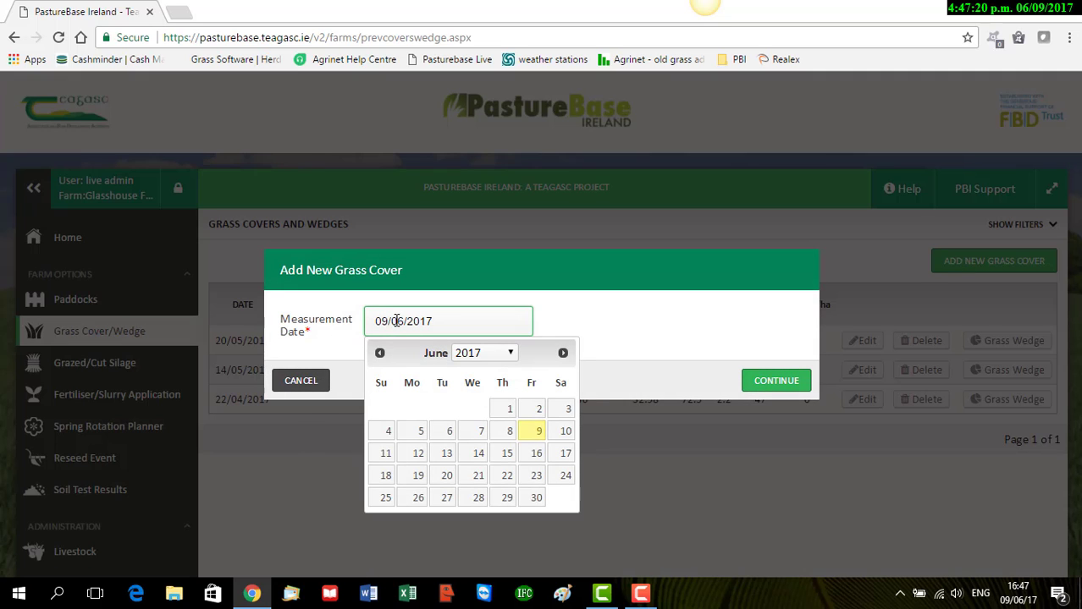
{"action": "left_click", "coordinate": [509, 409]}
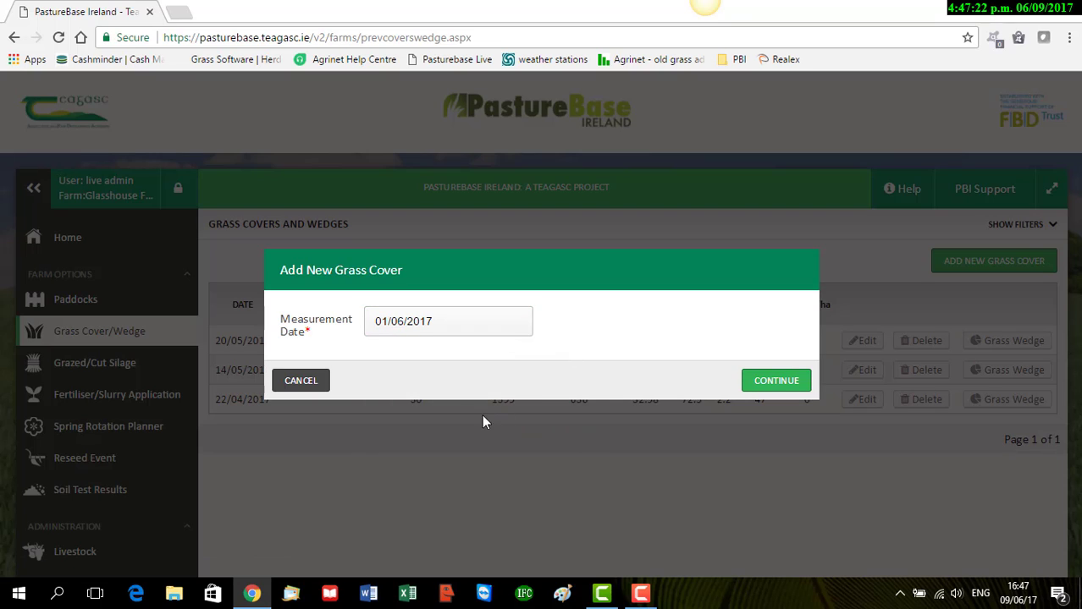
{"action": "left_click", "coordinate": [764, 387]}
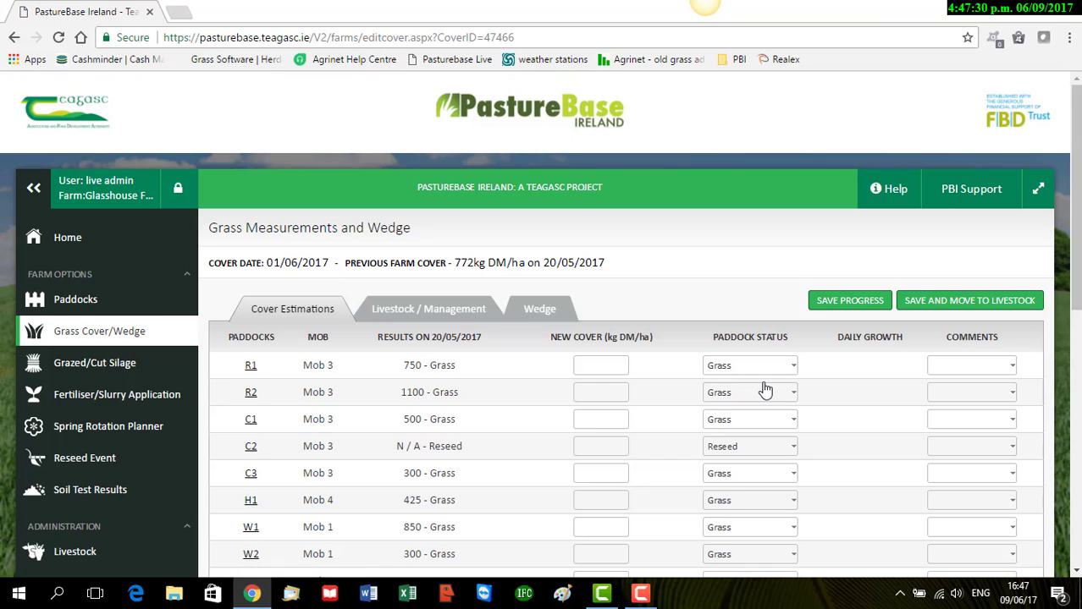
- Enter new covers of 850 kg DM/ha for paddock R1, 1200 for R2 and 600 for C1
{"action": "scroll", "coordinate": [700, 237], "scroll_direction": "down", "scroll_amount": 2}
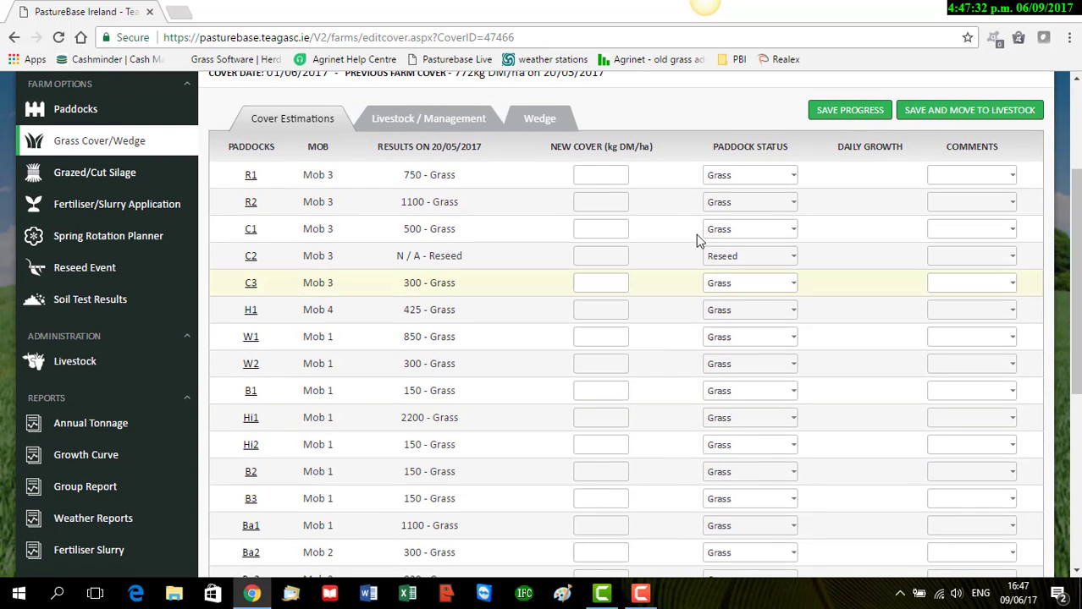
{"action": "left_click", "coordinate": [599, 176]}
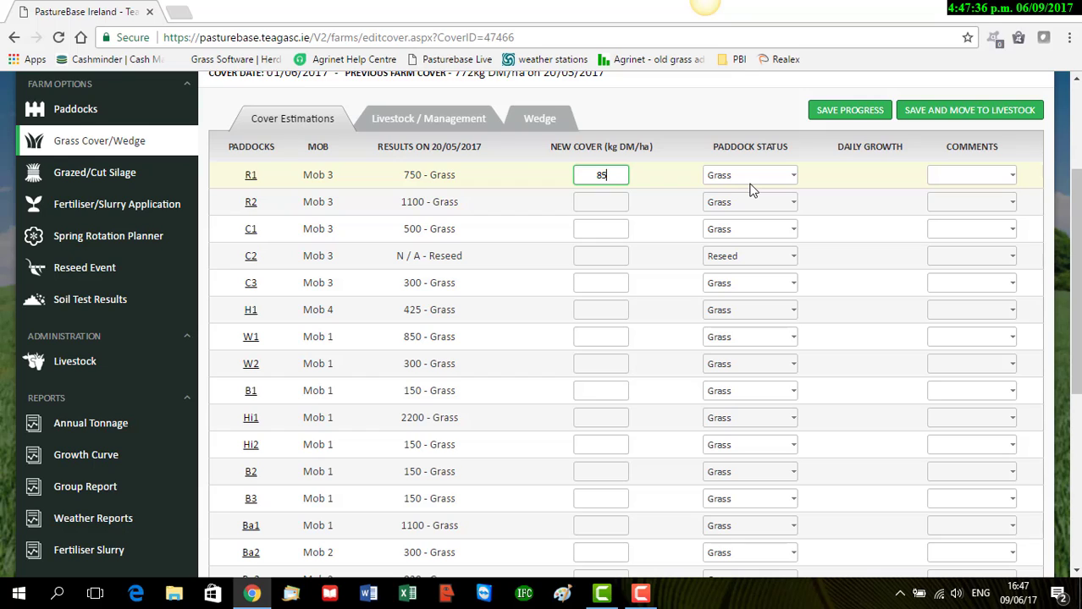
{"action": "left_click", "coordinate": [623, 203]}
{"action": "type", "text": "1200"}
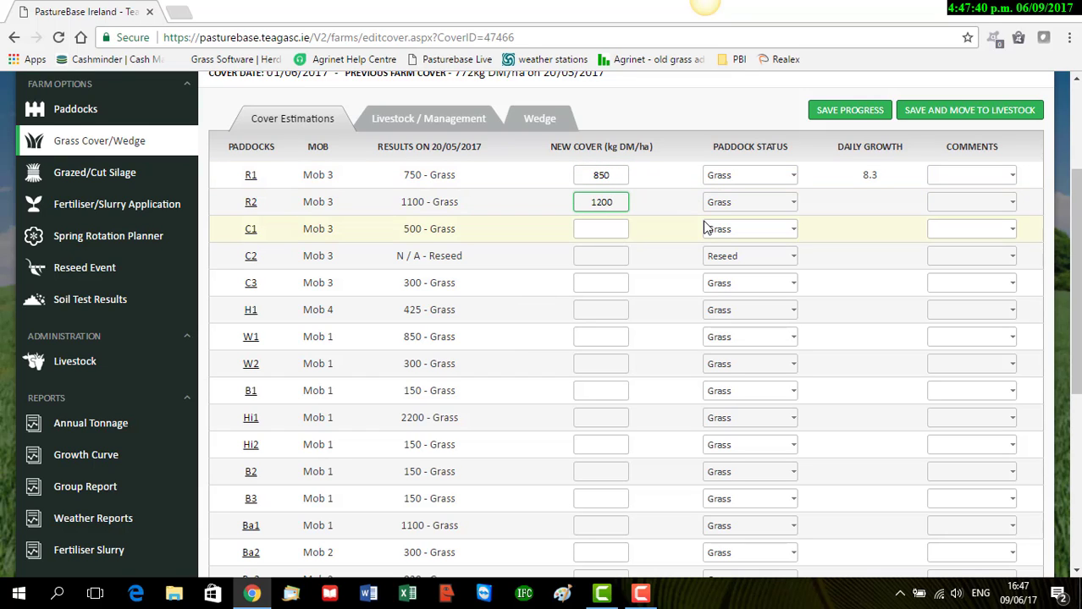
{"action": "left_click", "coordinate": [605, 228]}
{"action": "type", "text": "600"}
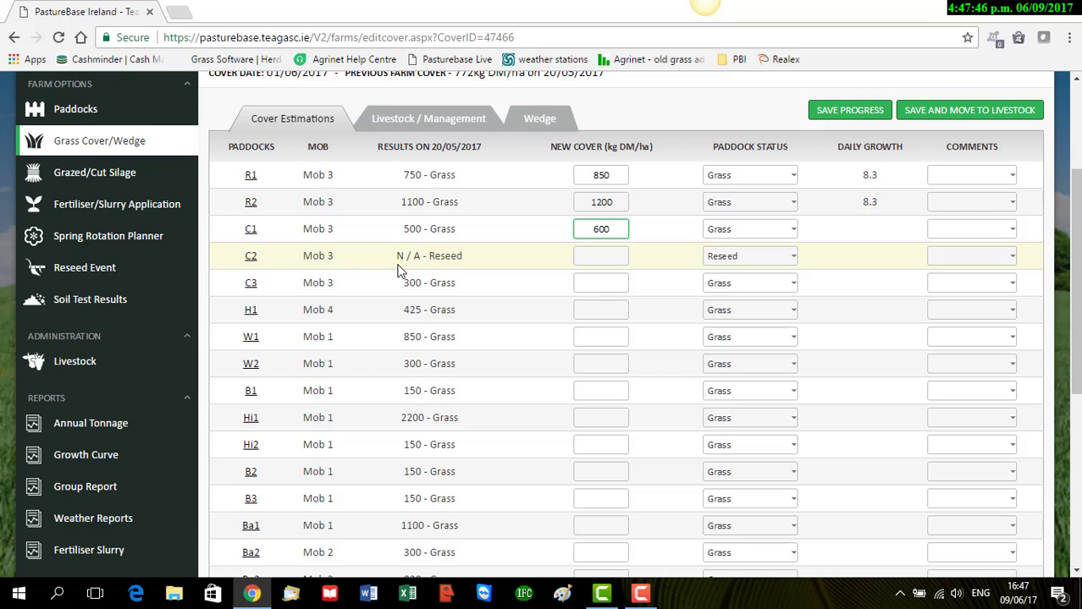
- Change the status of paddock C2 from Reseed to Grass and enter its new cover of 200 kg DM/ha
{"action": "left_click", "coordinate": [600, 257]}
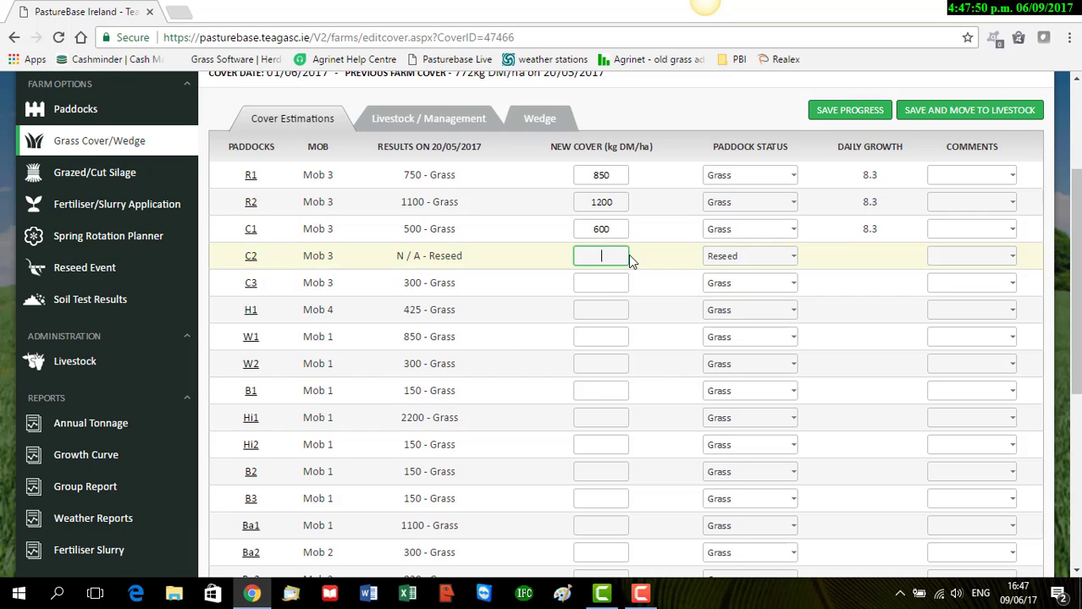
{"action": "type", "text": "200"}
{"action": "left_click", "coordinate": [792, 256]}
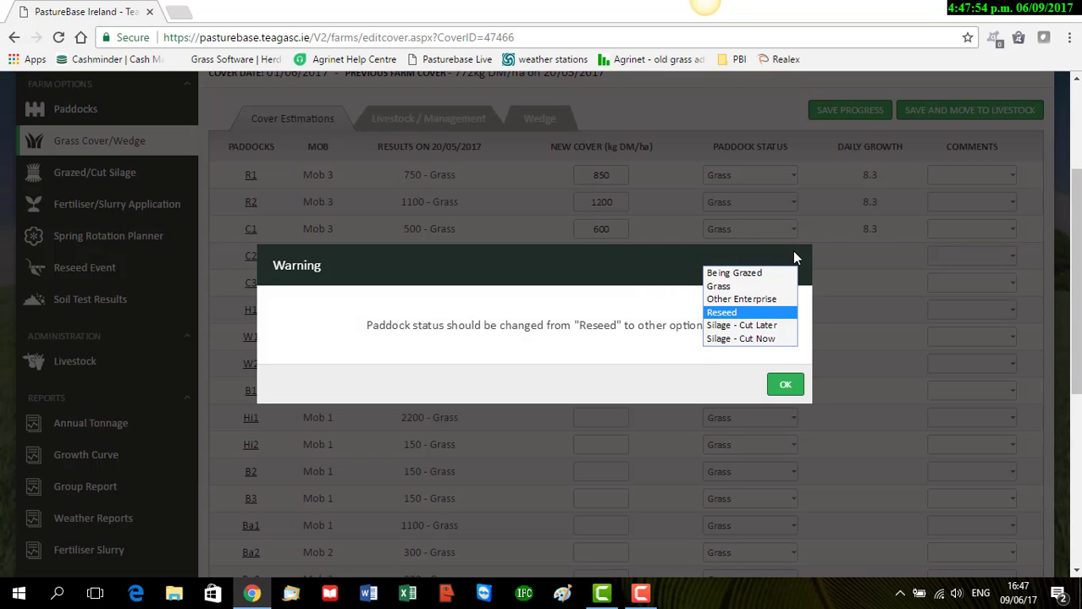
{"action": "left_click", "coordinate": [743, 287]}
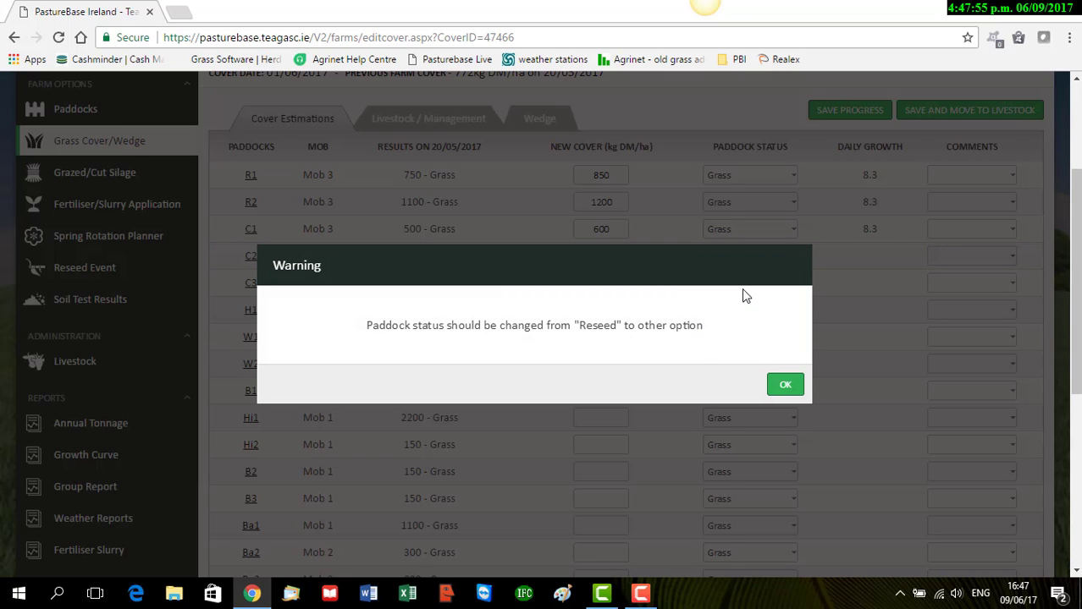
{"action": "left_click", "coordinate": [785, 387]}
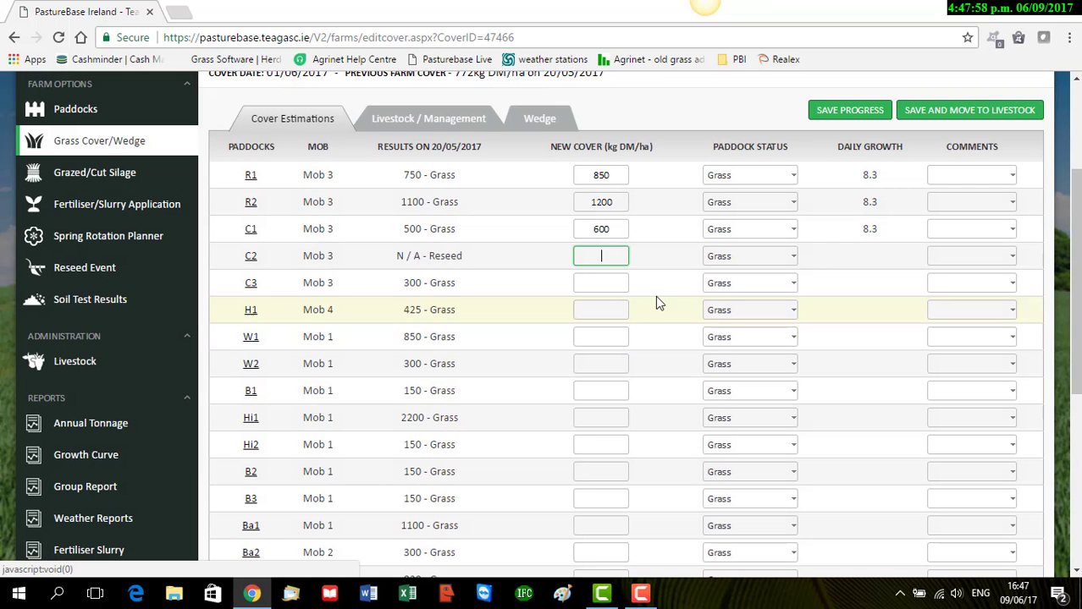
{"action": "type", "text": "200"}
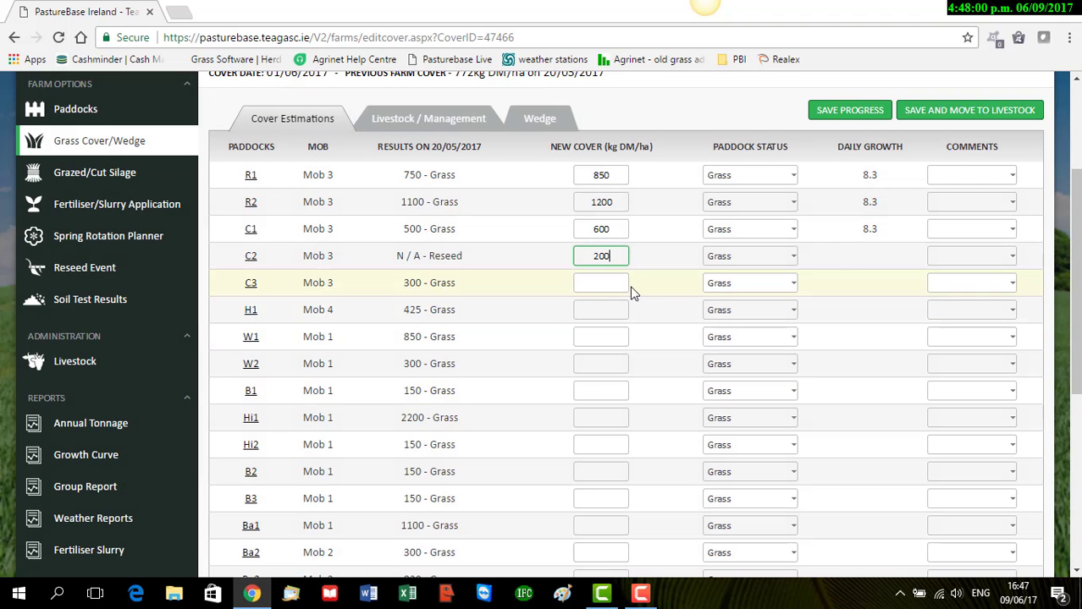
- Record 20/05/2017 as the reseed date for paddock C2
{"action": "left_click", "coordinate": [612, 283]}
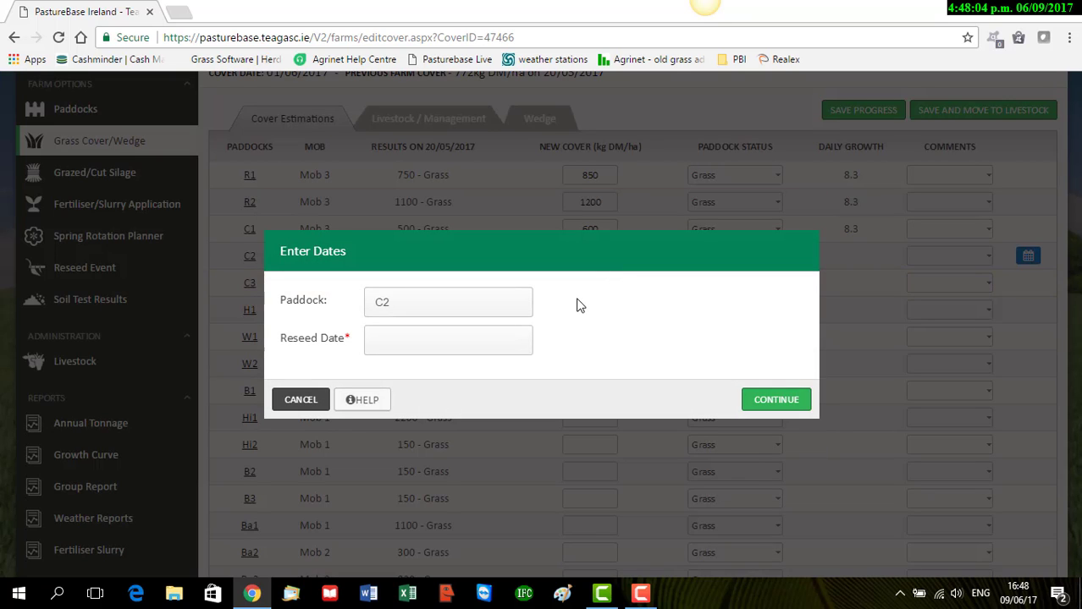
{"action": "left_click", "coordinate": [424, 347]}
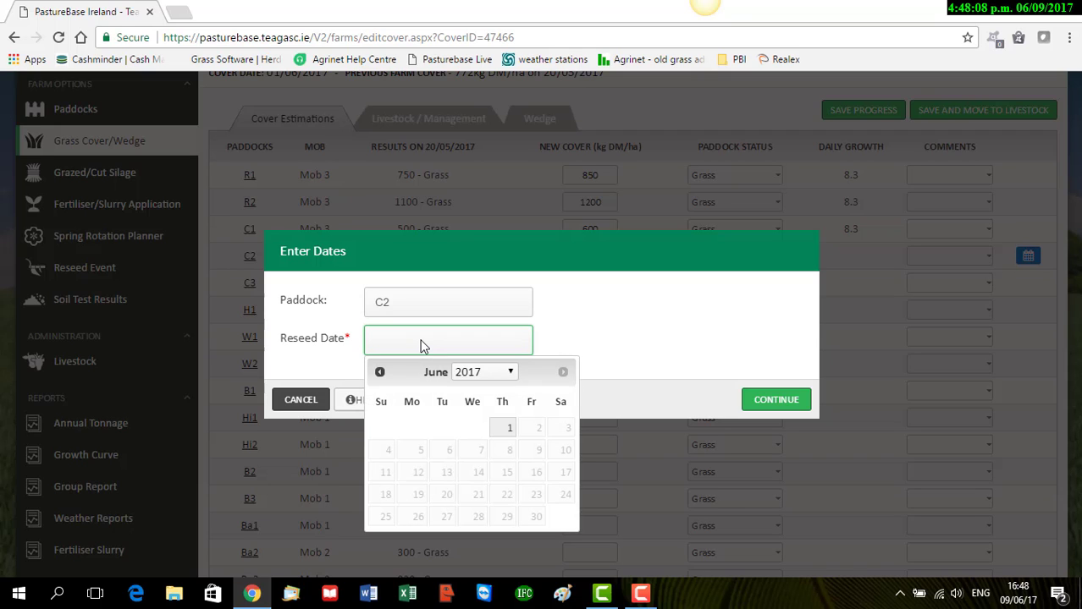
{"action": "left_click", "coordinate": [381, 373]}
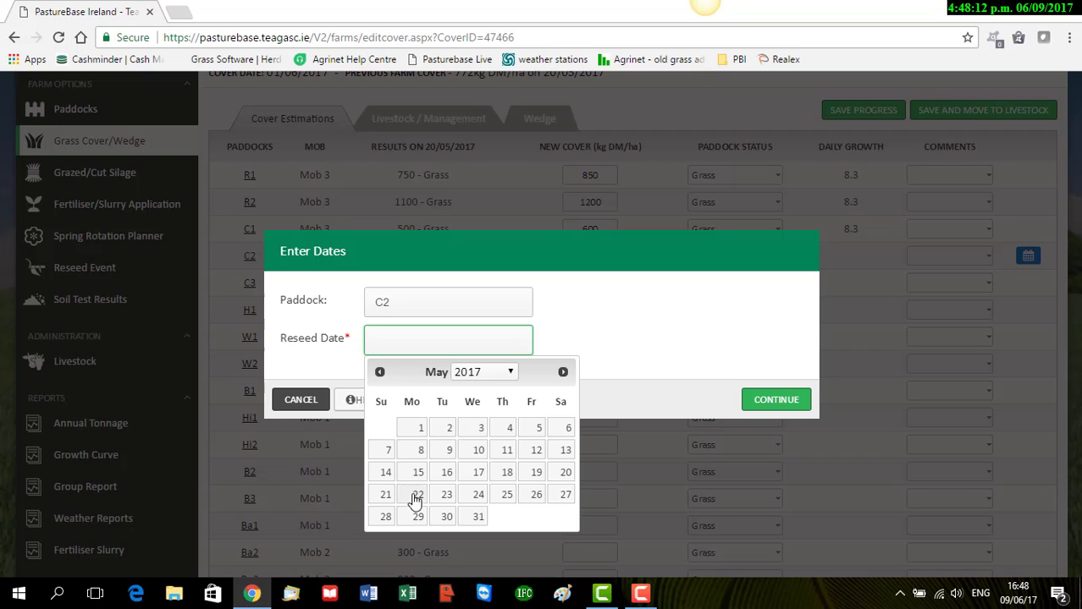
{"action": "left_click", "coordinate": [565, 472]}
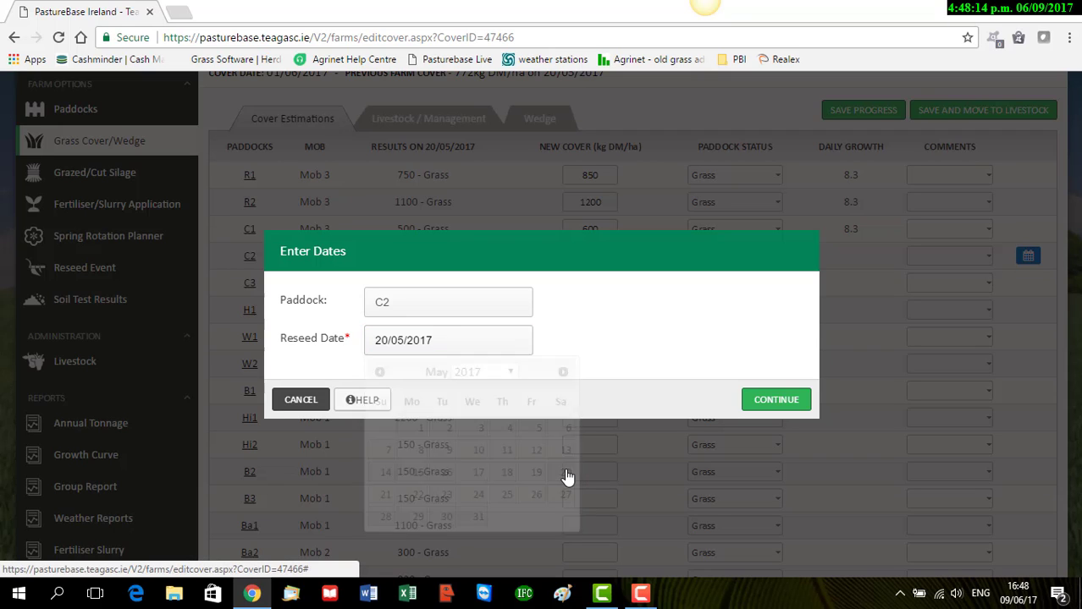
{"action": "left_click", "coordinate": [783, 404]}
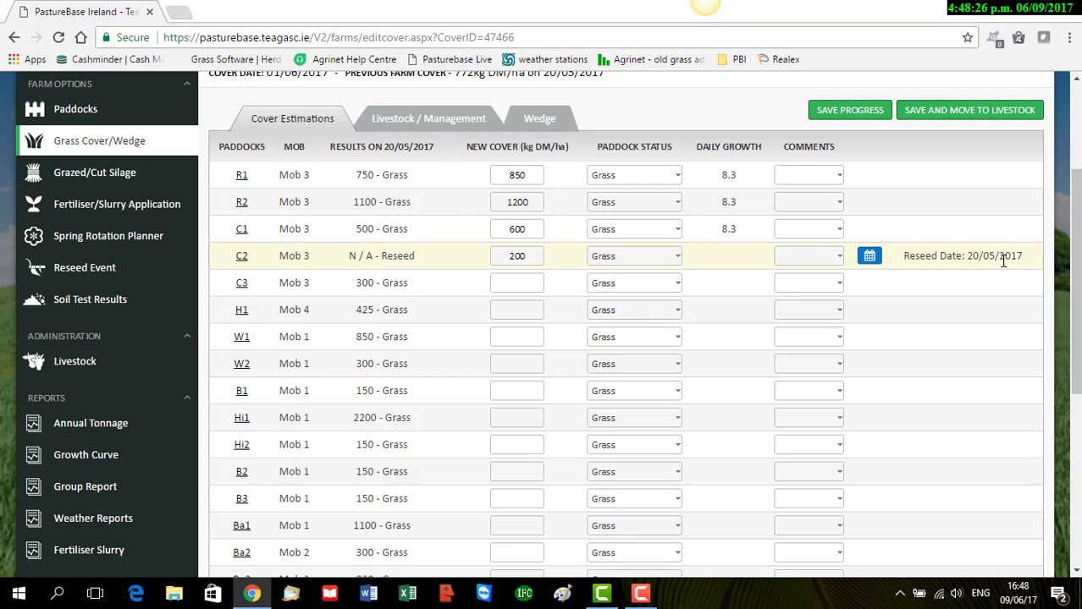
- Enter new covers of 400 kg DM/ha for paddock C3, 525 for H1 and 900 for W1
{"action": "left_click", "coordinate": [518, 283]}
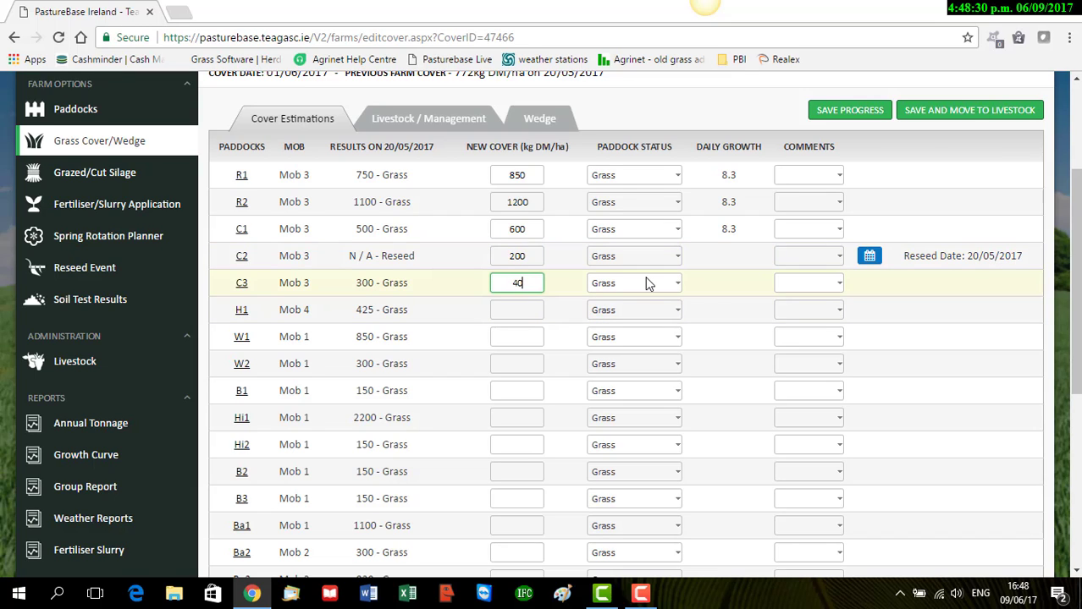
{"action": "left_click", "coordinate": [525, 310]}
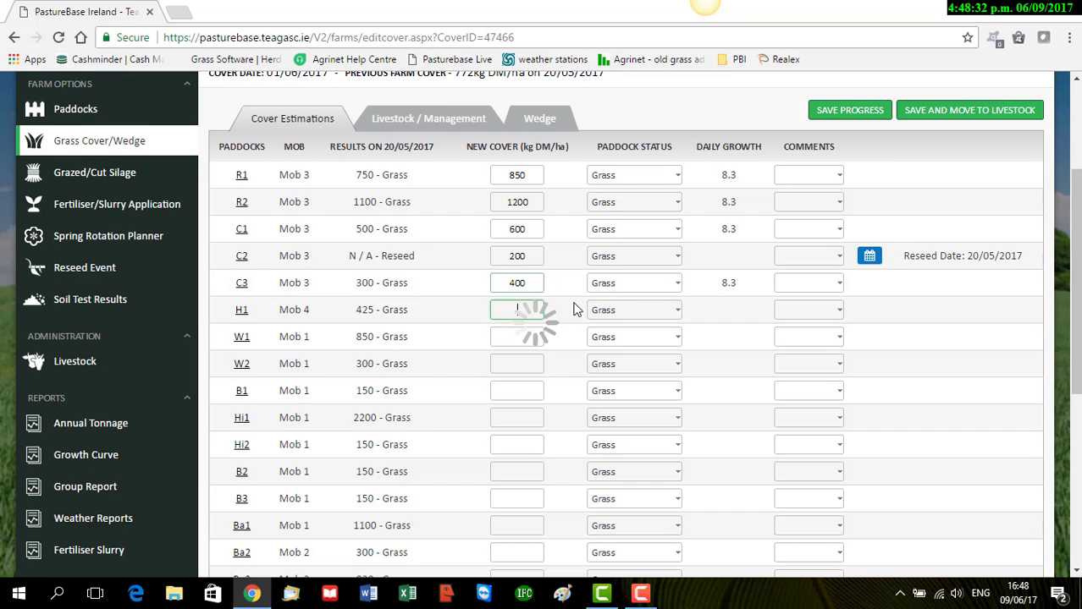
{"action": "type", "text": "525"}
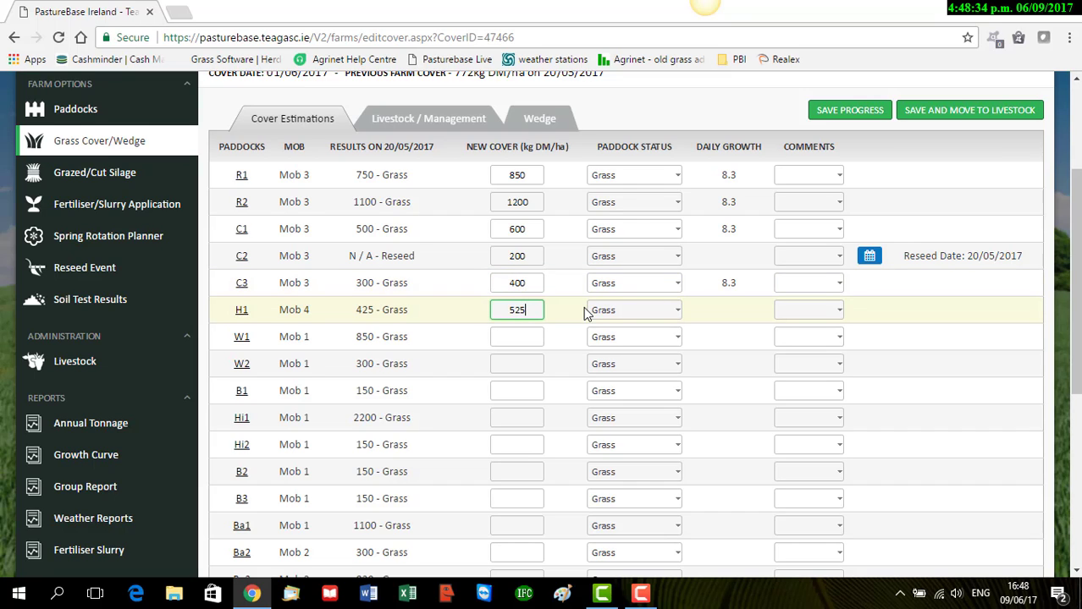
{"action": "key", "text": "Tab"}
{"action": "type", "text": "9"}
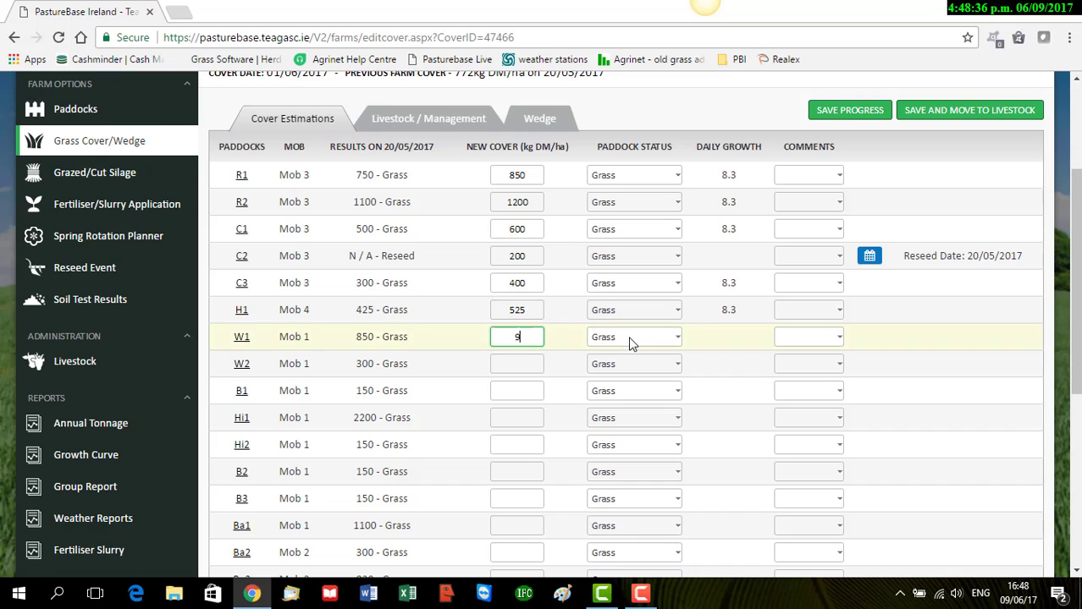
- Enter new covers of 400 kg DM/ha for paddock W2, 300 for B1 and 2300 for Hi1
{"action": "left_click", "coordinate": [519, 362]}
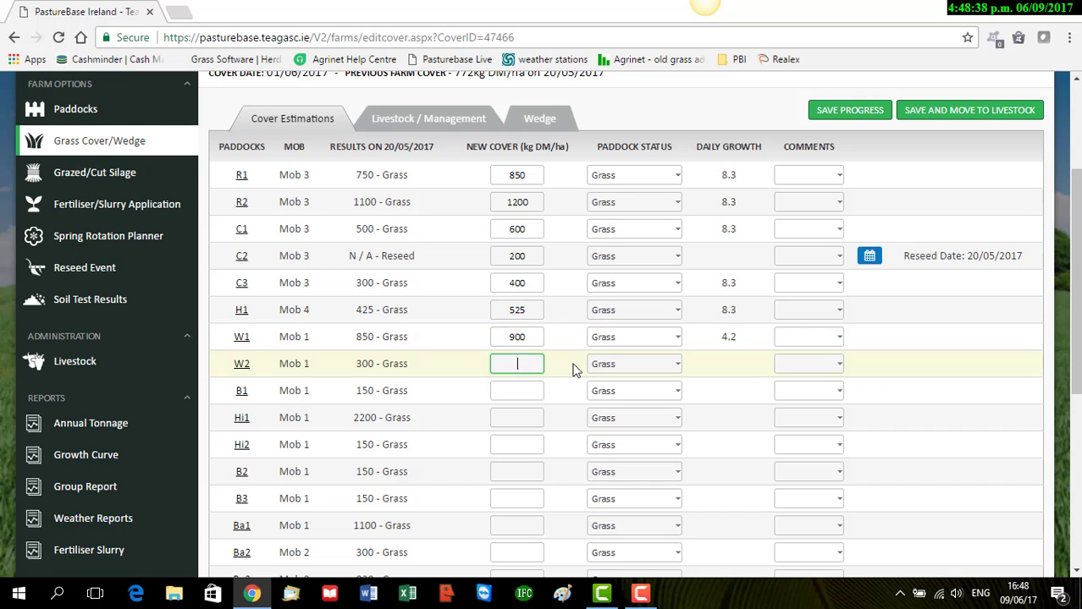
{"action": "type", "text": "400"}
{"action": "left_click", "coordinate": [518, 391]}
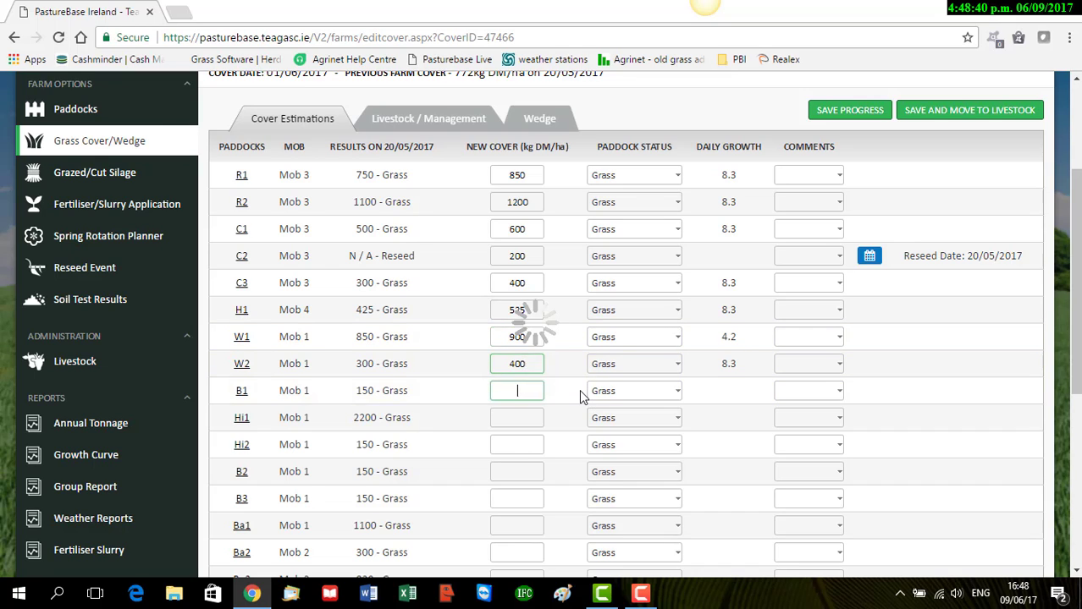
{"action": "type", "text": "300"}
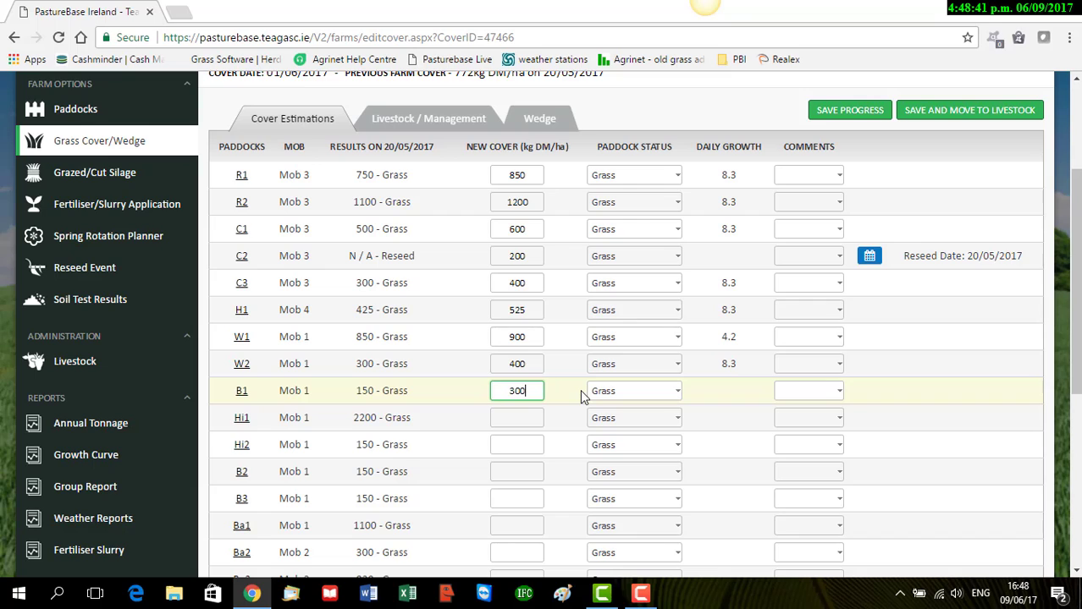
{"action": "left_click", "coordinate": [531, 417]}
{"action": "type", "text": "2300"}
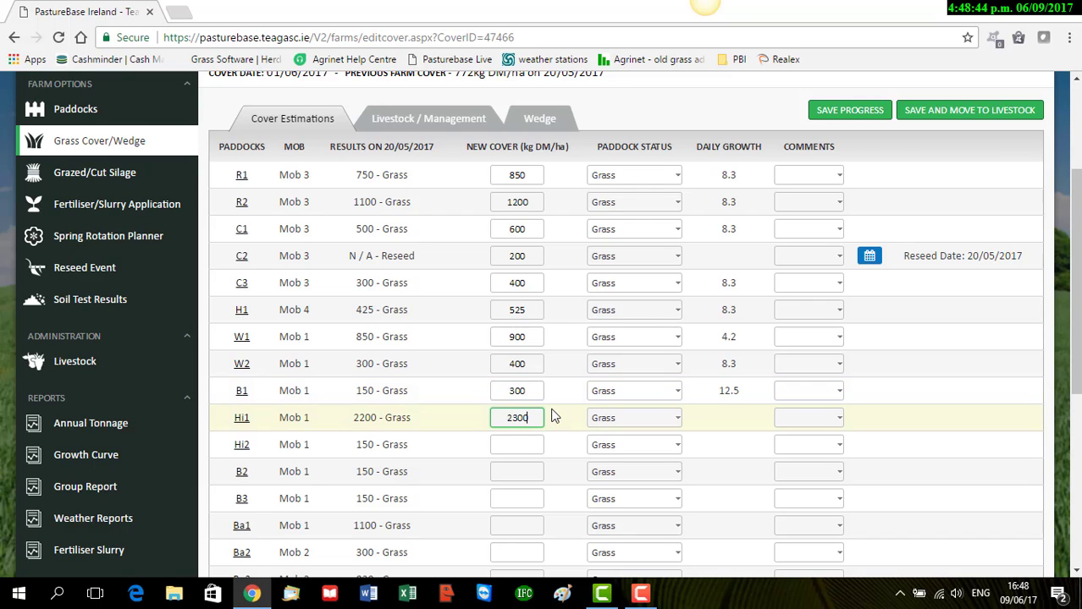
- Enter new covers of 300 kg DM/ha for each of paddocks Hi2, B2 and B3
{"action": "left_click", "coordinate": [518, 446]}
{"action": "type", "text": "300"}
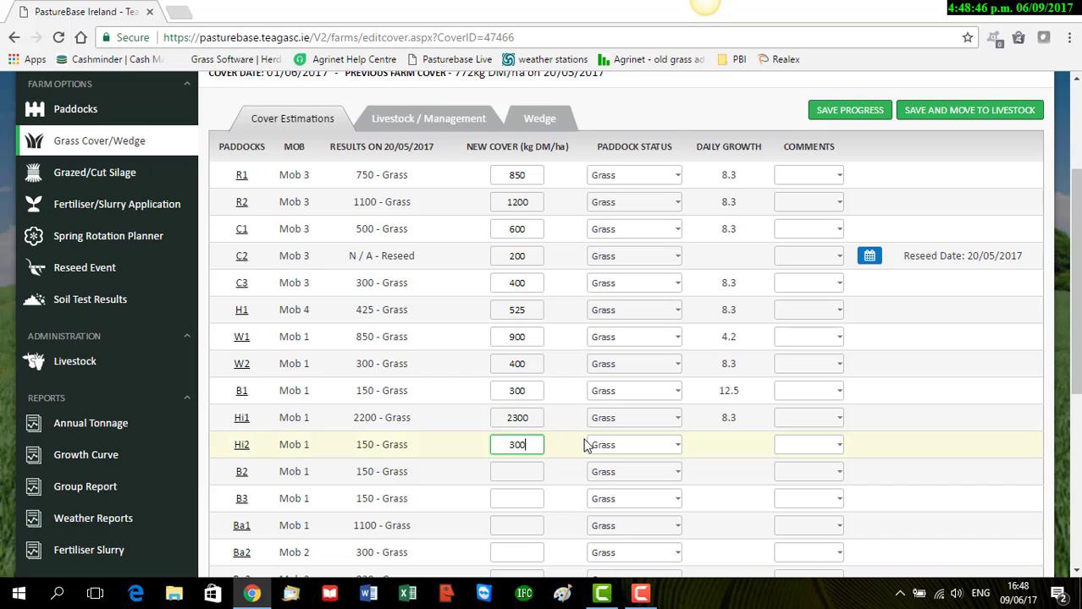
{"action": "left_click", "coordinate": [517, 471]}
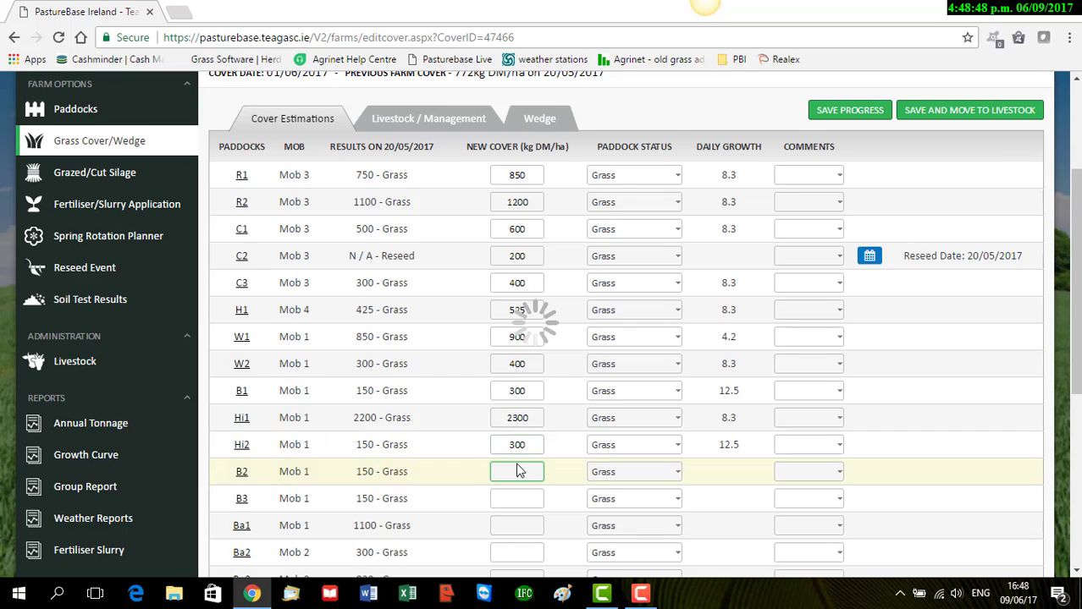
{"action": "type", "text": "300"}
{"action": "left_click", "coordinate": [514, 496]}
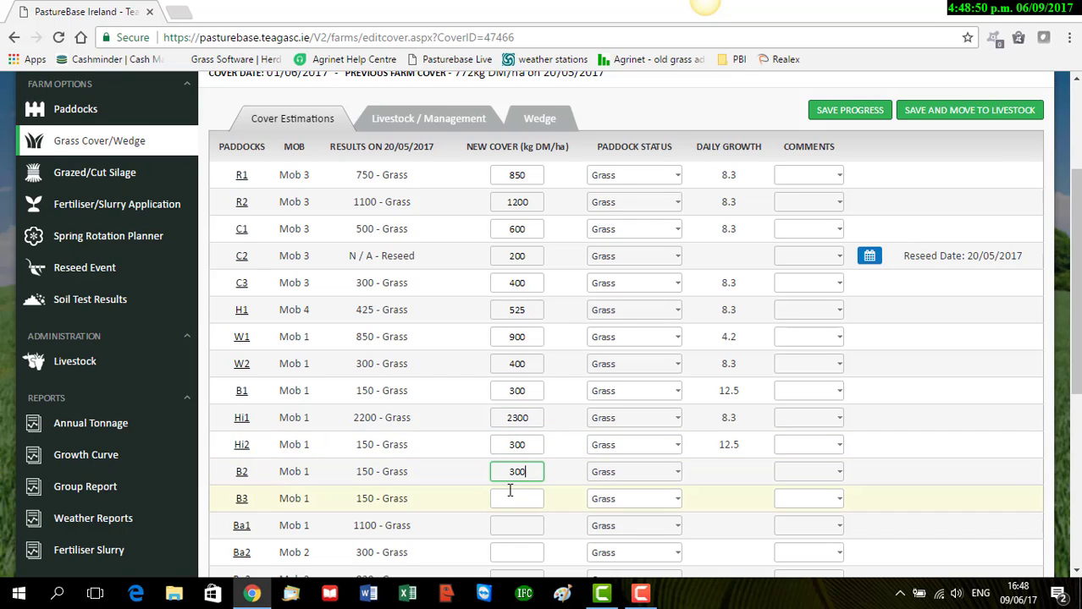
{"action": "type", "text": "300"}
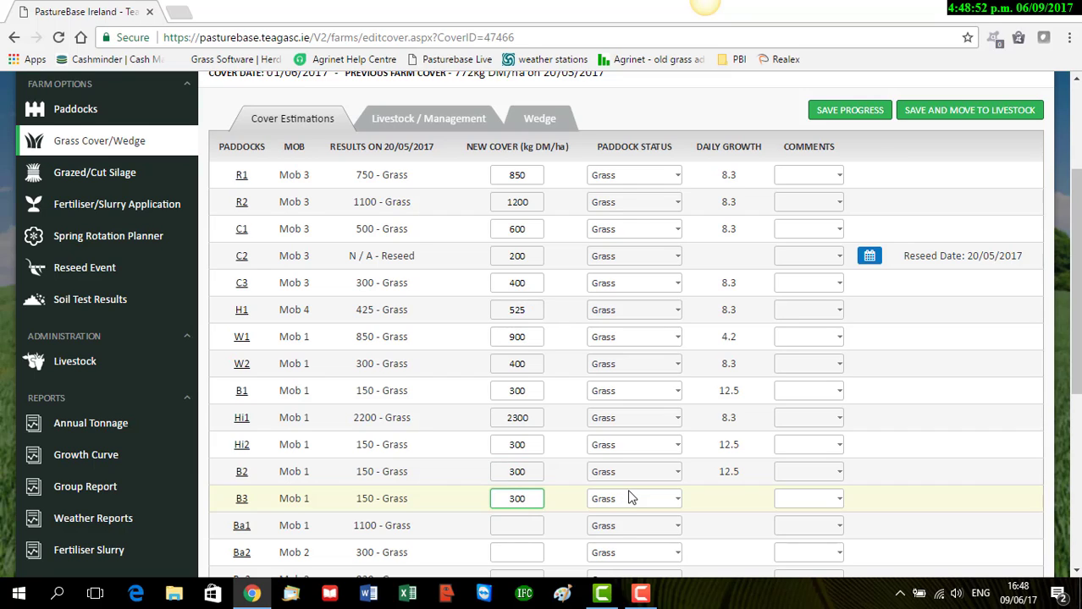
- Enter new covers of 1200 kg DM/ha for paddock Ba1 and 400 for Ba2
{"action": "left_click", "coordinate": [535, 525]}
{"action": "type", "text": "120"}
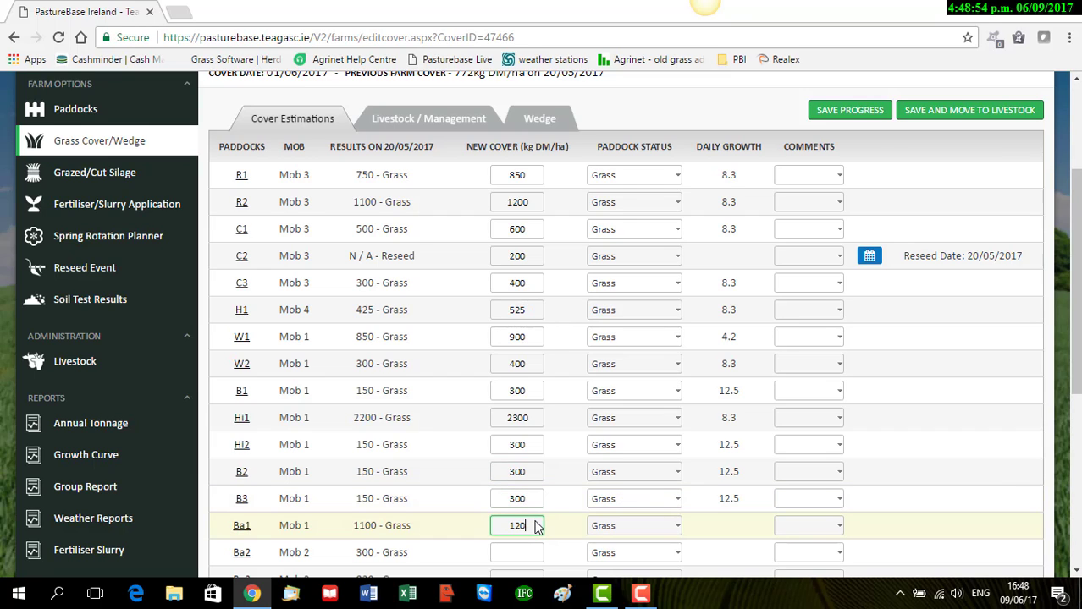
{"action": "type", "text": "0"}
{"action": "left_click", "coordinate": [536, 555]}
{"action": "type", "text": "400"}
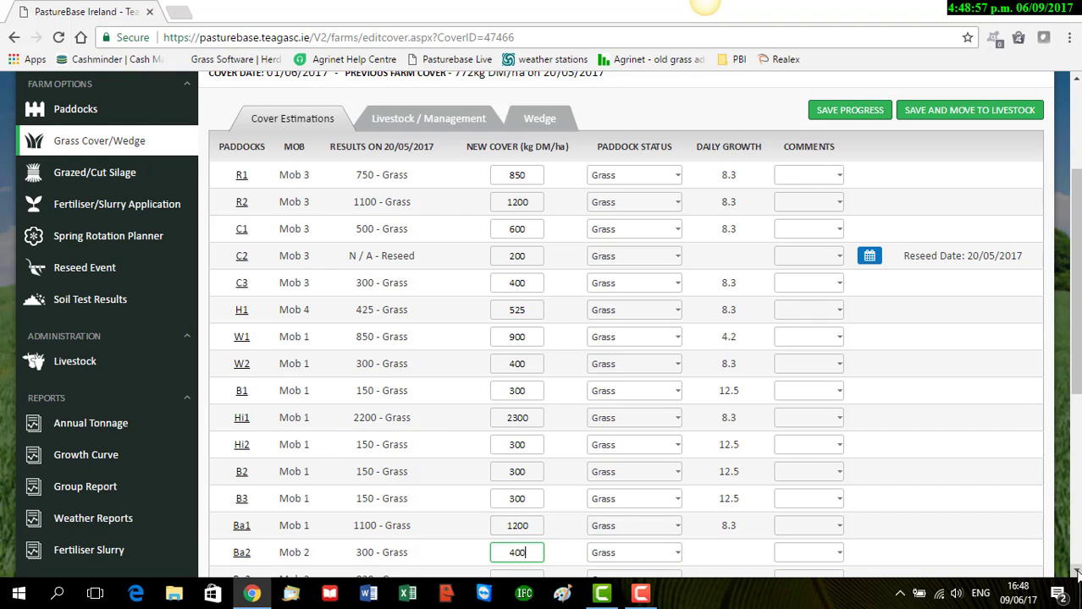
- Enter new covers of 900 kg DM/ha for paddock Ba3 and 2100 for Be1
{"action": "scroll", "coordinate": [463, 356], "scroll_direction": "down", "scroll_amount": 3}
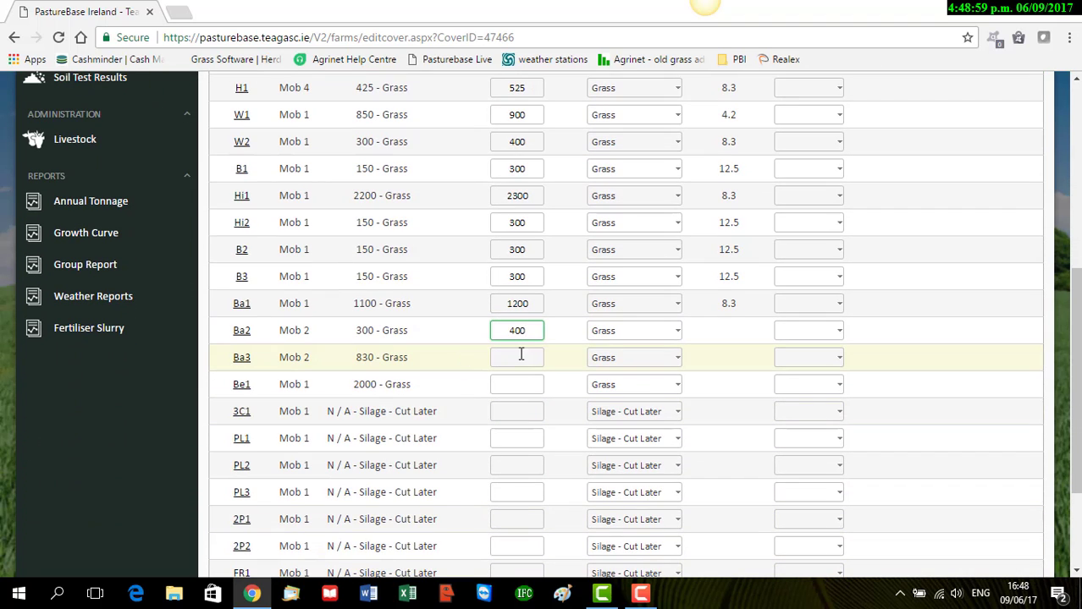
{"action": "left_click", "coordinate": [521, 355]}
{"action": "type", "text": "900"}
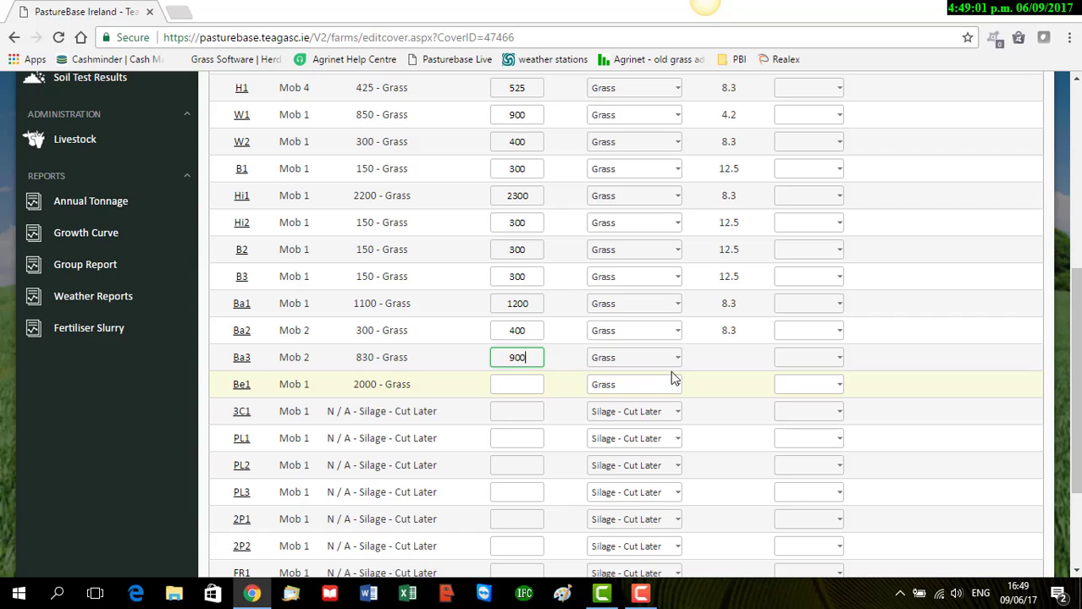
{"action": "left_click", "coordinate": [512, 381]}
{"action": "type", "text": "2100"}
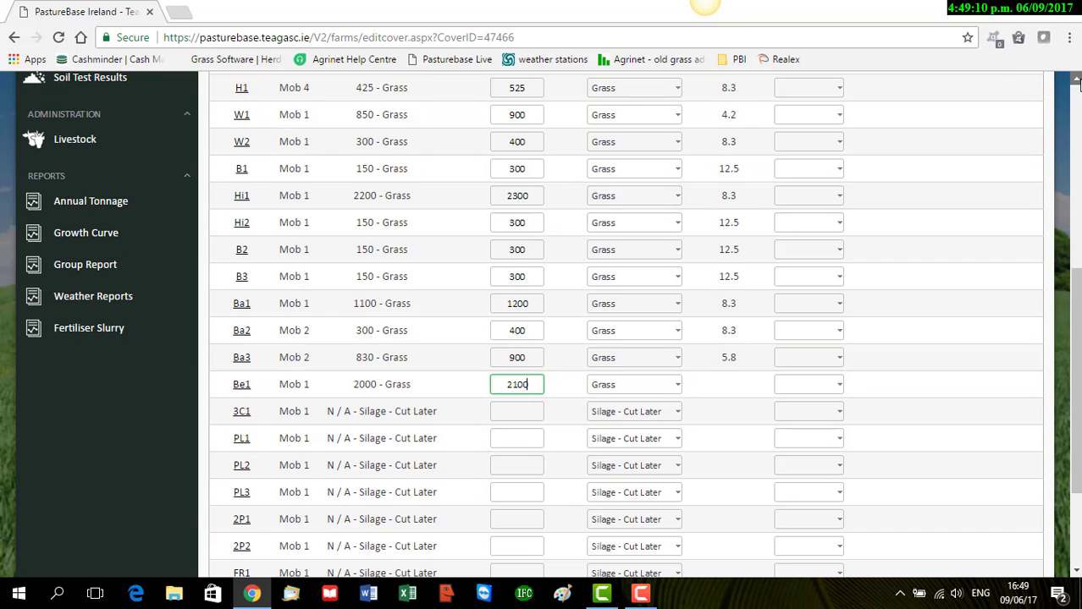
- Save the cover estimations and the livestock details, continuing to the grass wedge for 01/06/2017
{"action": "scroll", "coordinate": [1076, 80], "scroll_direction": "up", "scroll_amount": 5}
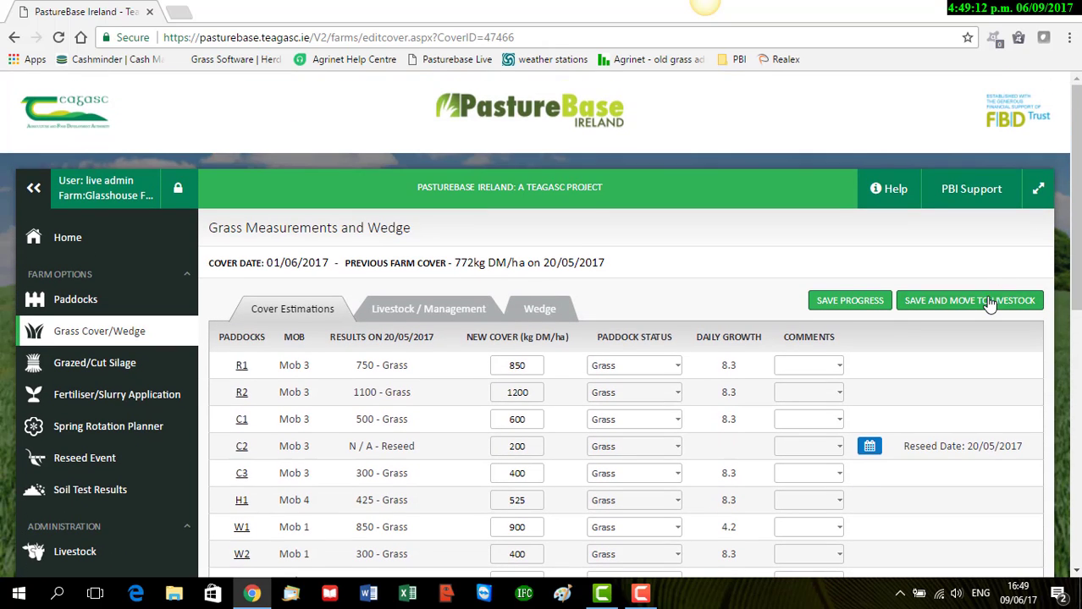
{"action": "left_click", "coordinate": [989, 304]}
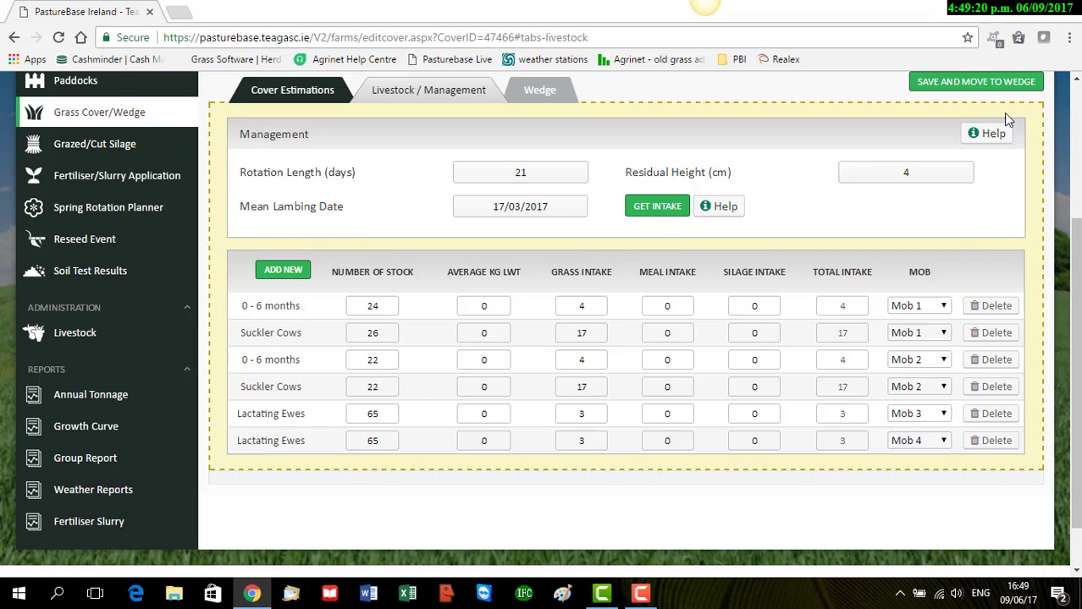
{"action": "left_click", "coordinate": [1000, 88]}
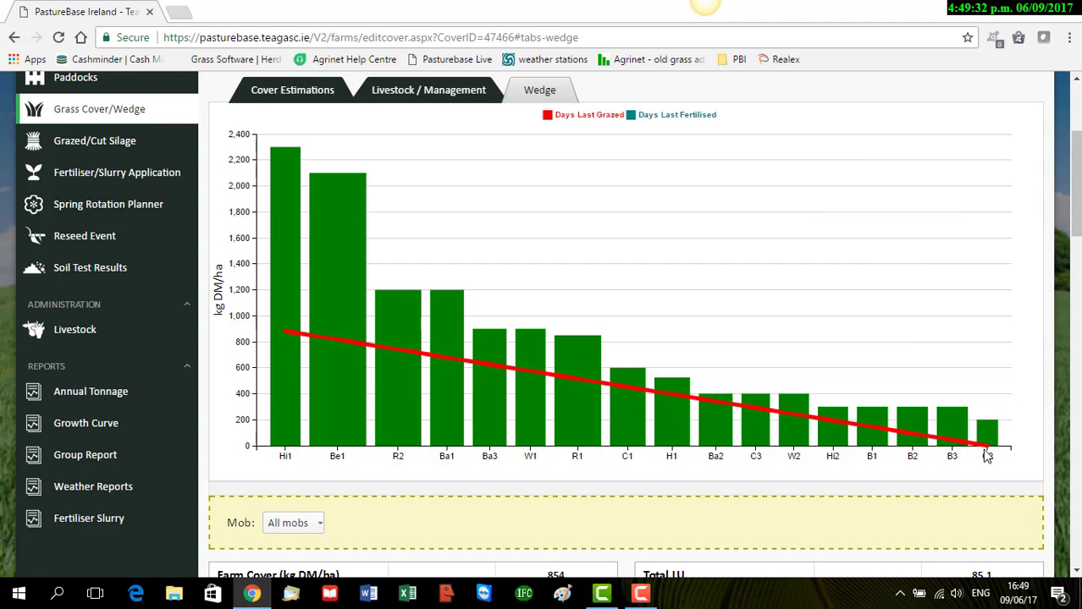
- Examine the grass wedge, the farm cover figures and the paddock list, including reseeded paddock C2
{"action": "mouse_move", "coordinate": [993, 453]}
{"action": "scroll", "coordinate": [1076, 573], "scroll_direction": "down", "scroll_amount": 8}
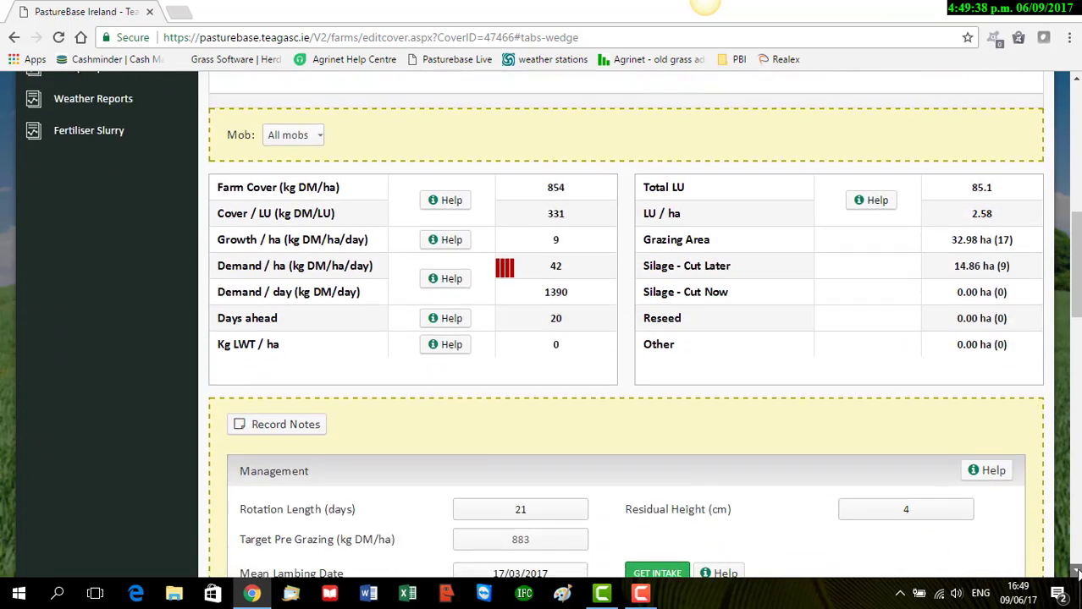
{"action": "scroll", "coordinate": [1075, 572], "scroll_direction": "down", "scroll_amount": 8}
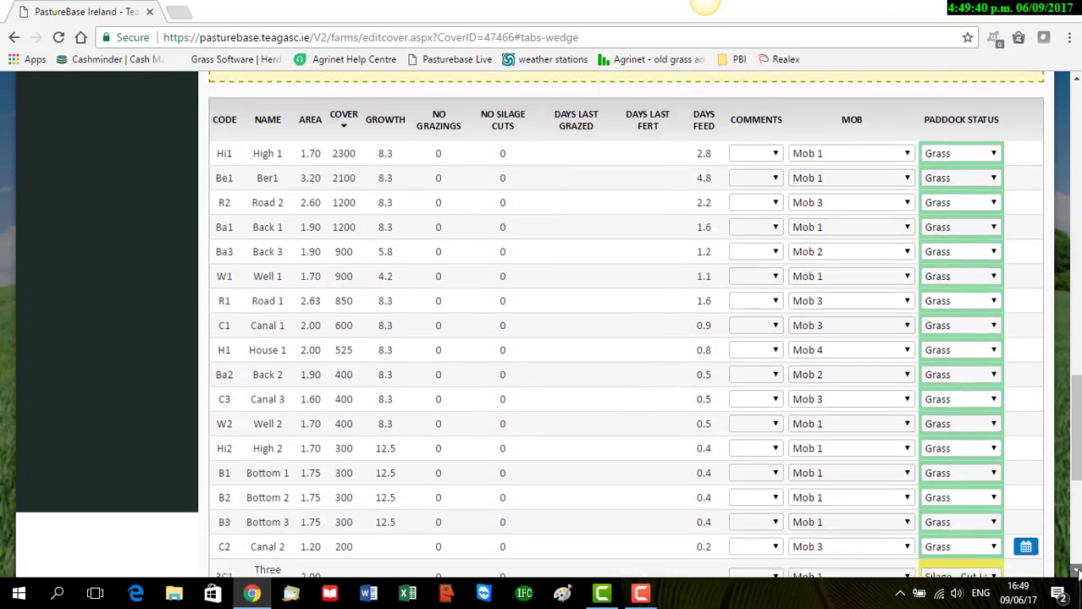
{"action": "scroll", "coordinate": [1076, 572], "scroll_direction": "down", "scroll_amount": 1}
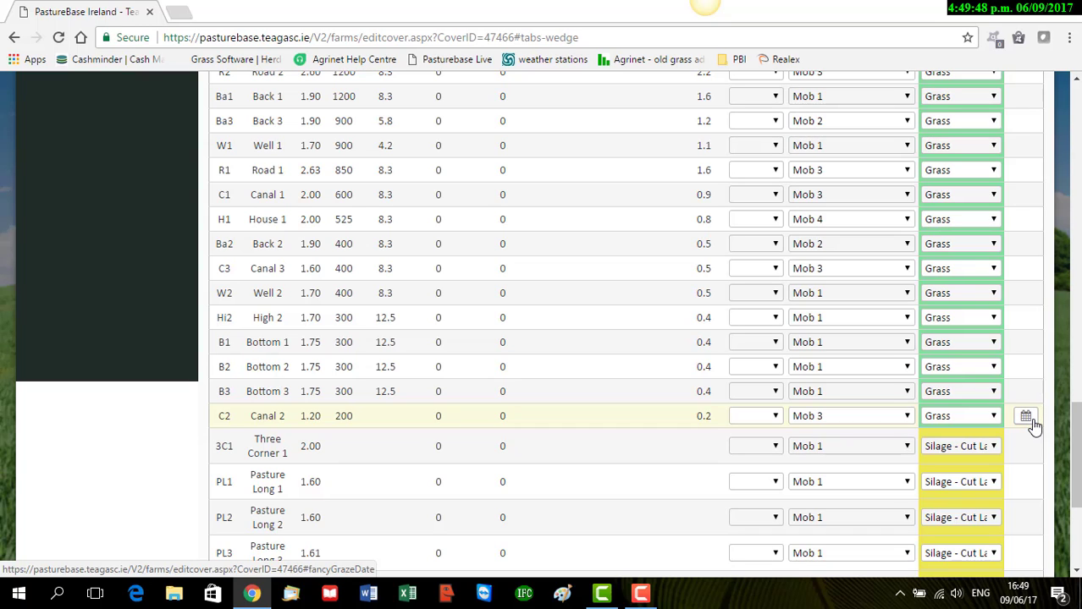
{"action": "left_click", "coordinate": [1076, 78]}
{"action": "scroll", "coordinate": [1076, 78], "scroll_direction": "up", "scroll_amount": 12}
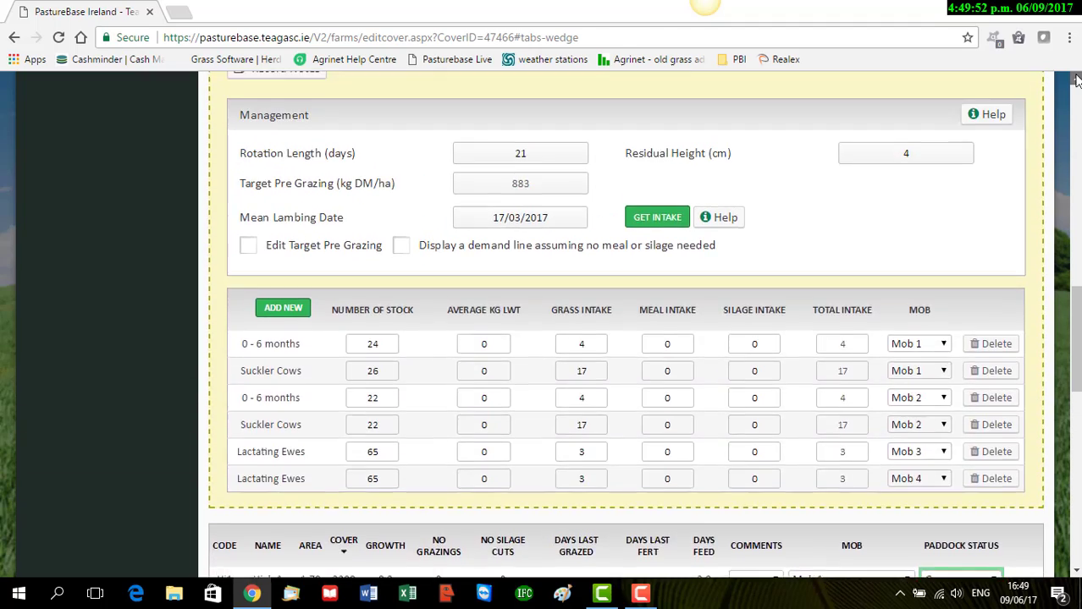
{"action": "scroll", "coordinate": [1076, 79], "scroll_direction": "up", "scroll_amount": 3}
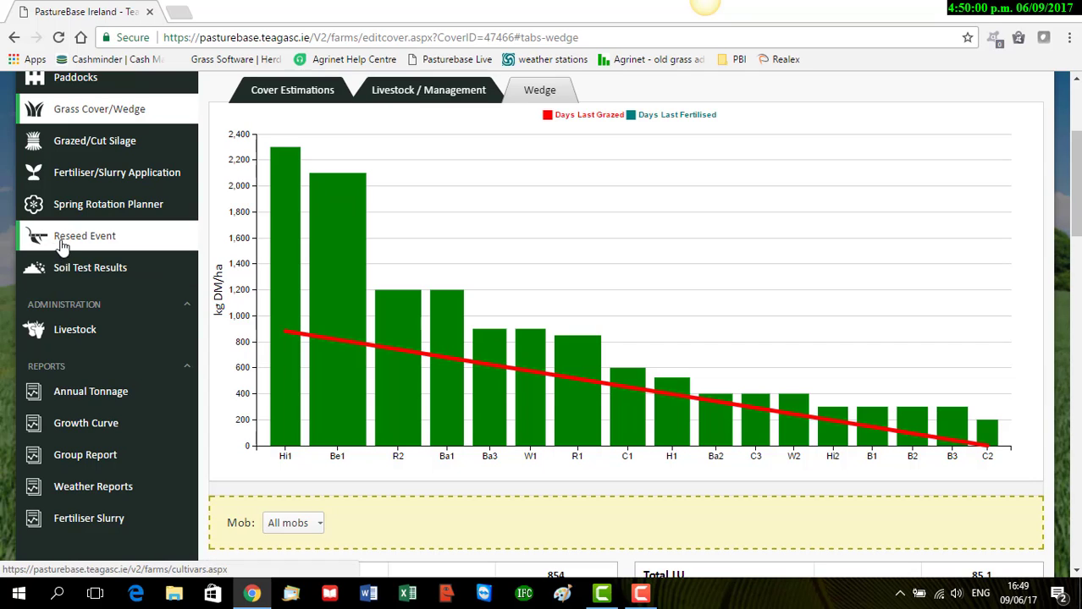
- Set the reseed method to Onepass on paddock C2's 20/05/2017 reseed event and save it
{"action": "left_click", "coordinate": [121, 243]}
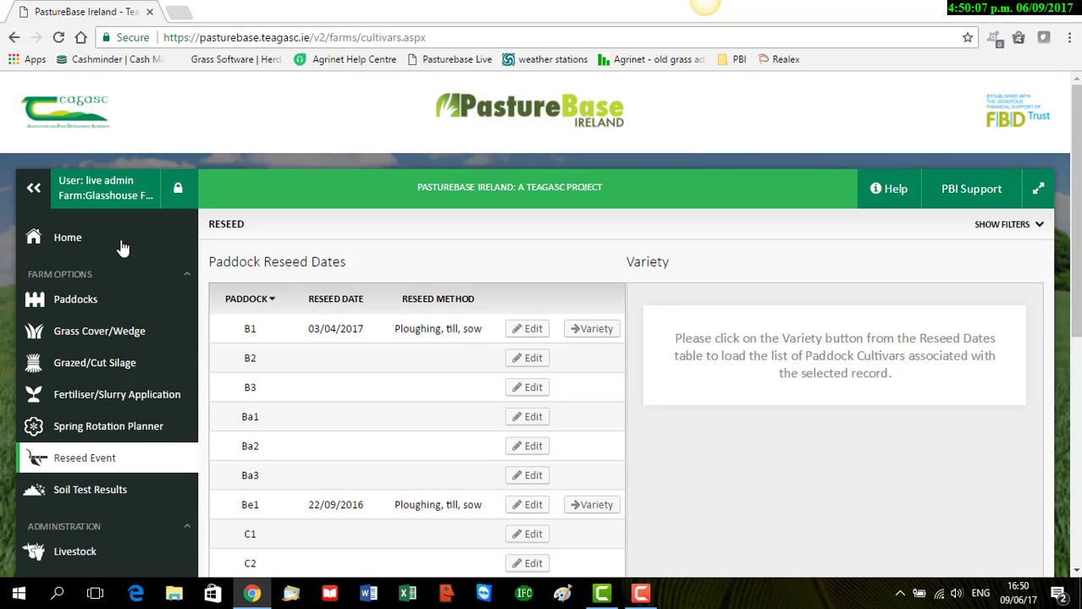
{"action": "left_click", "coordinate": [1076, 572]}
{"action": "left_click", "coordinate": [1076, 572]}
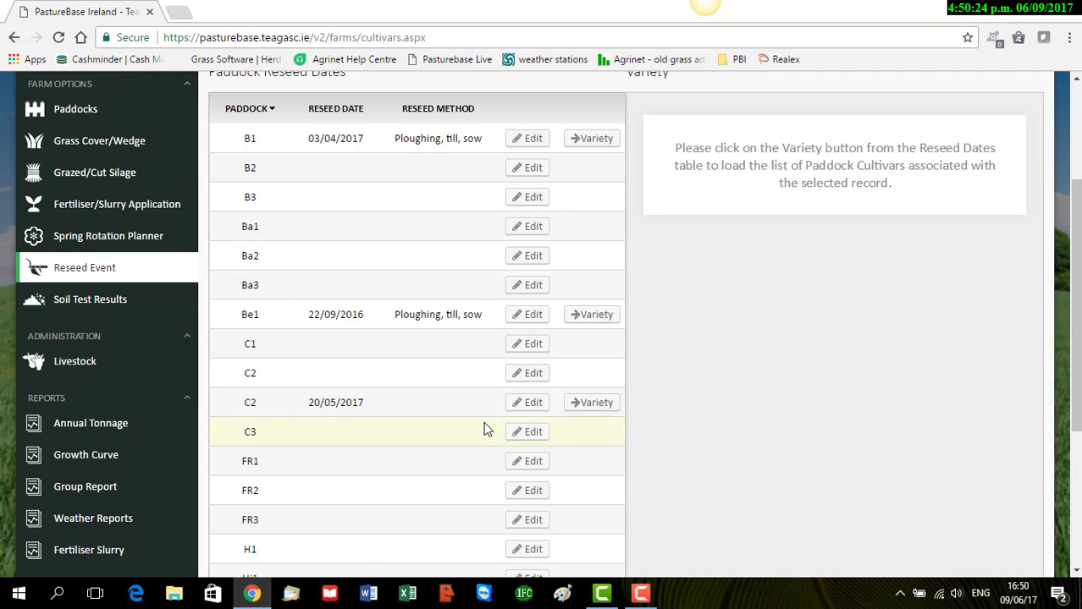
{"action": "left_click", "coordinate": [520, 408]}
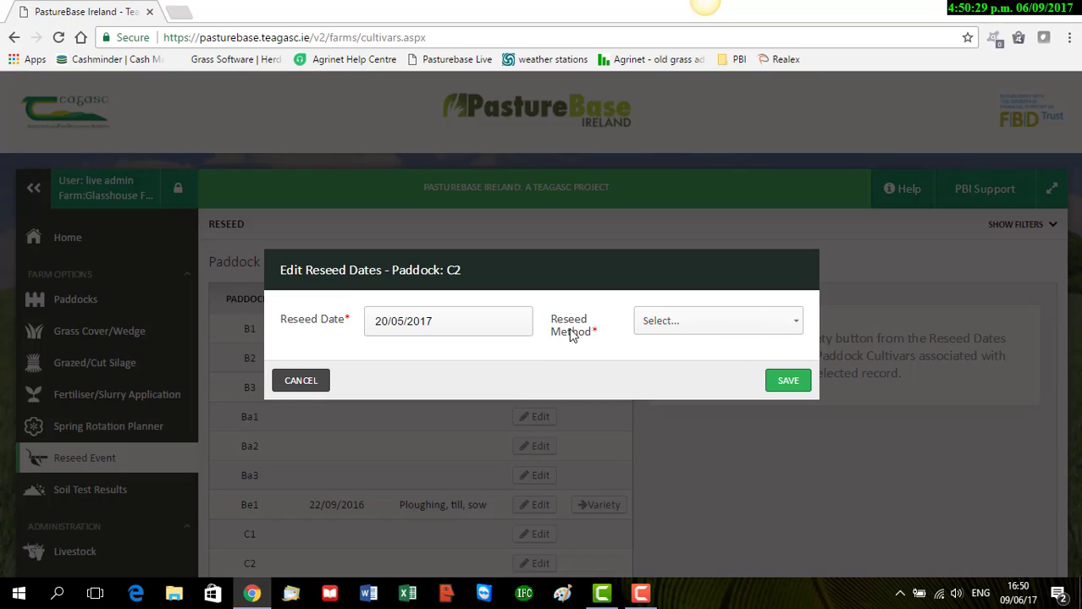
{"action": "left_click", "coordinate": [796, 330]}
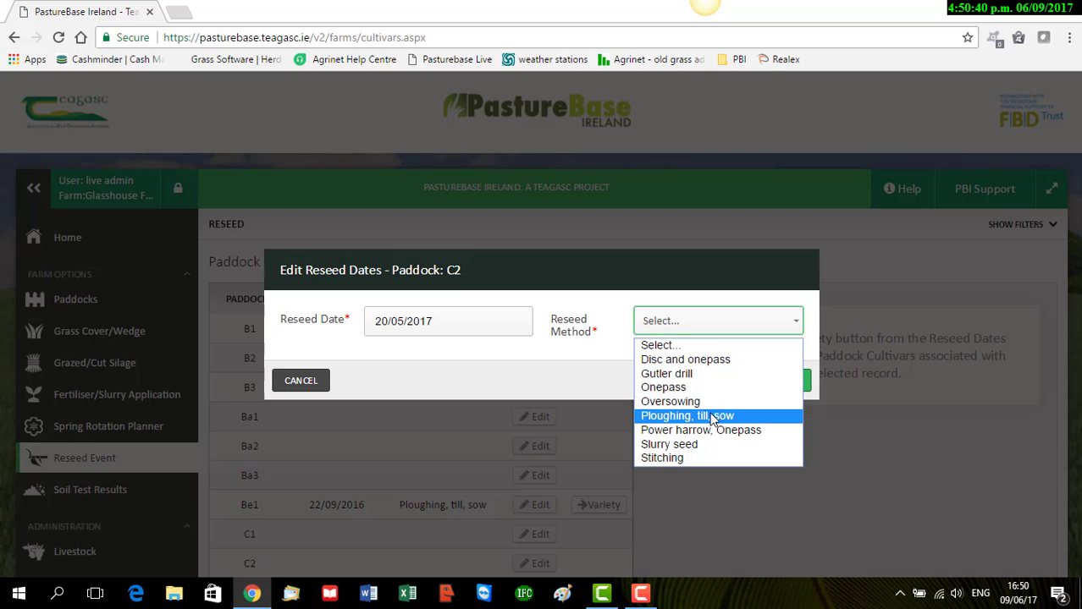
{"action": "left_click", "coordinate": [655, 388]}
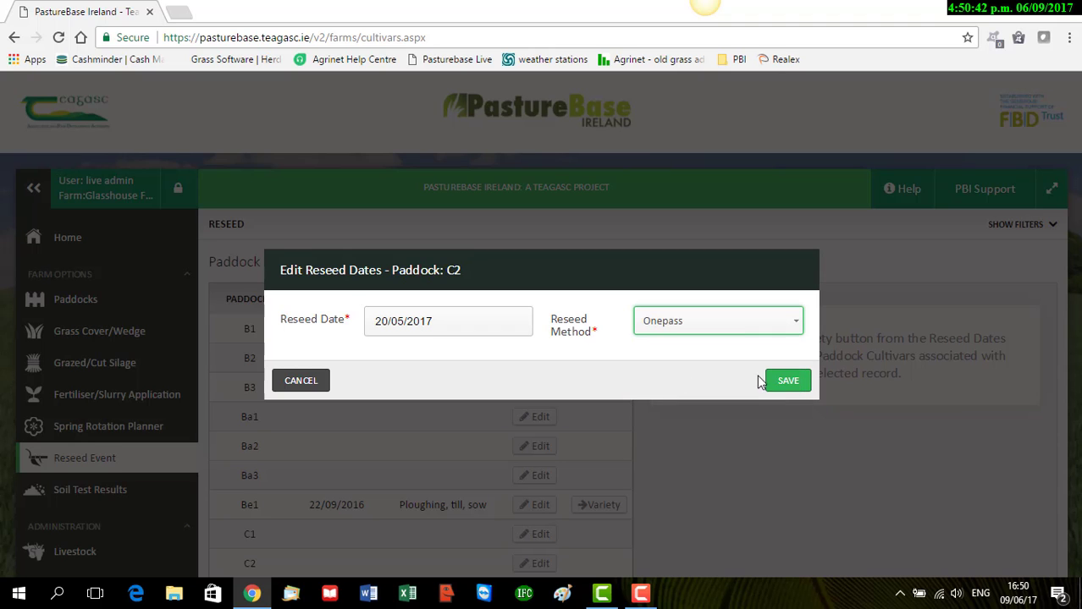
{"action": "left_click", "coordinate": [797, 385]}
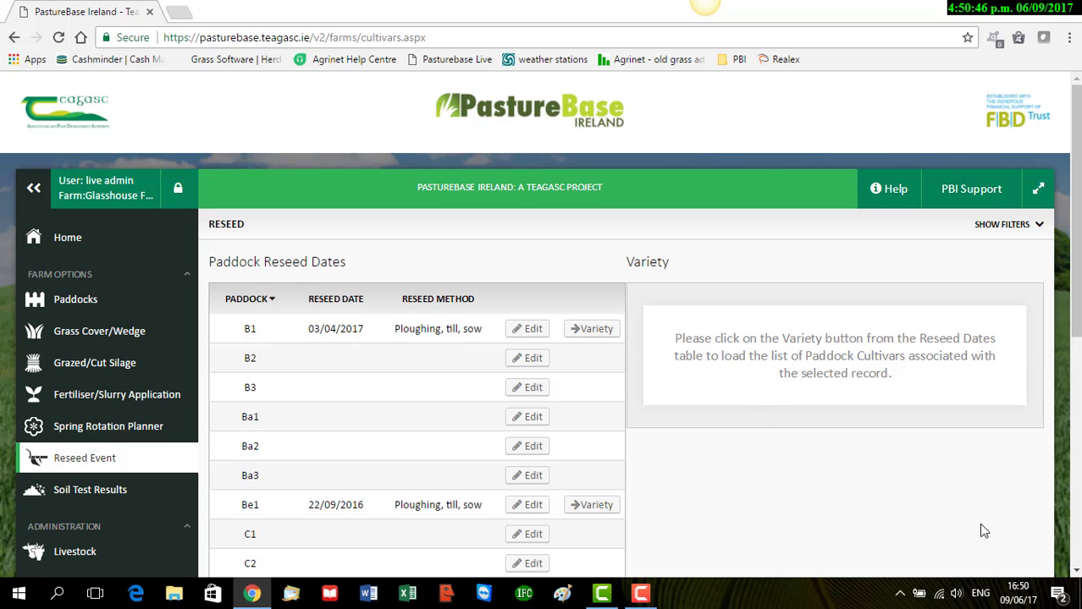
- Add the Grass variety AberGain(T) at 12 kg/ha to paddock C2's 20/05/2017 reseed record
{"action": "scroll", "coordinate": [385, 432], "scroll_direction": "down", "scroll_amount": 3}
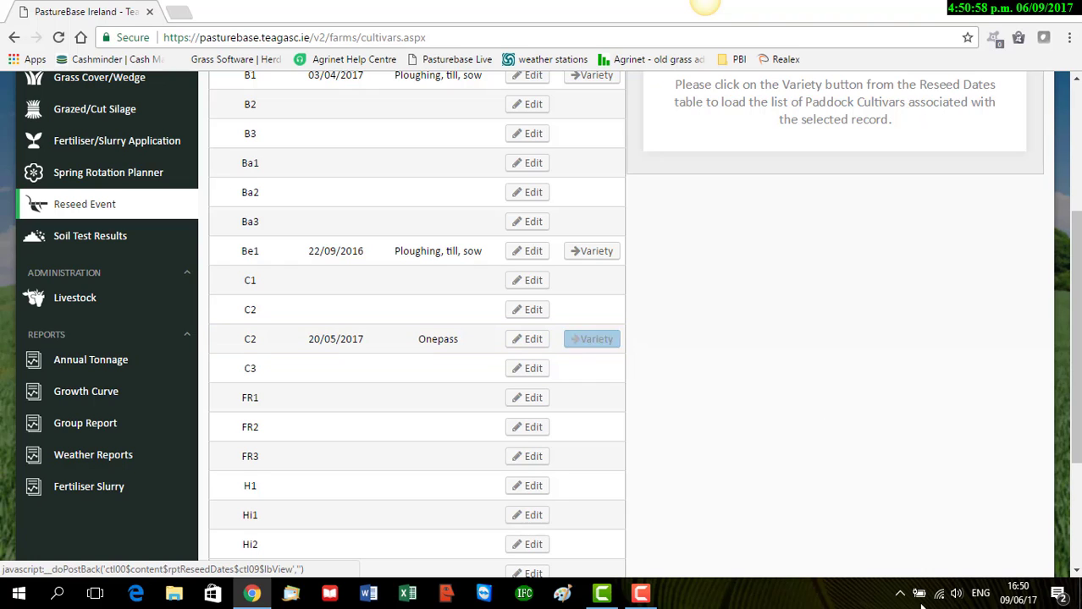
{"action": "left_click", "coordinate": [581, 343]}
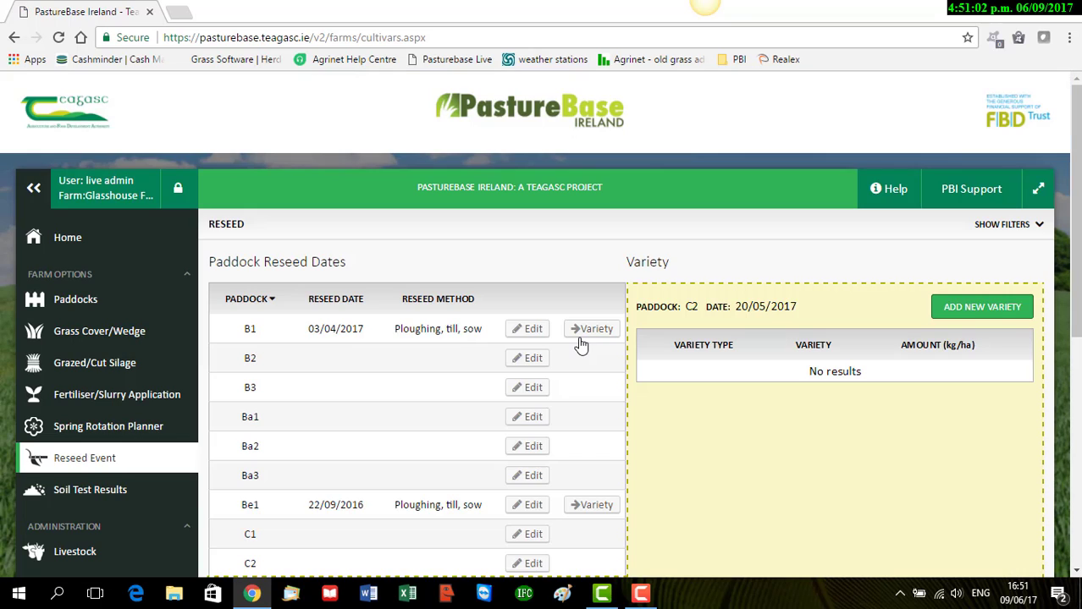
{"action": "left_click", "coordinate": [979, 306]}
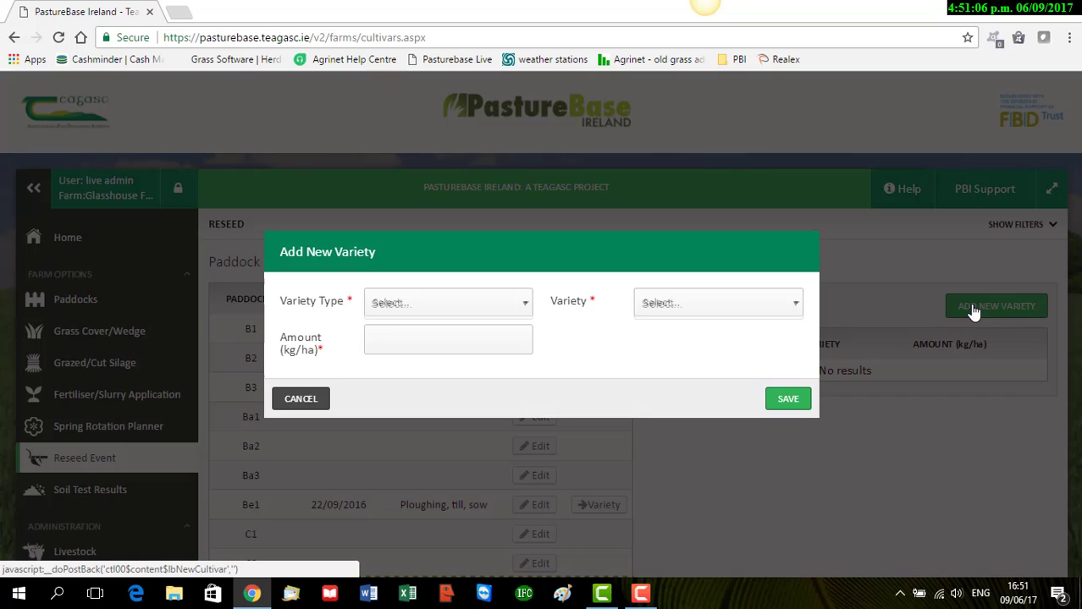
{"action": "left_click", "coordinate": [526, 308]}
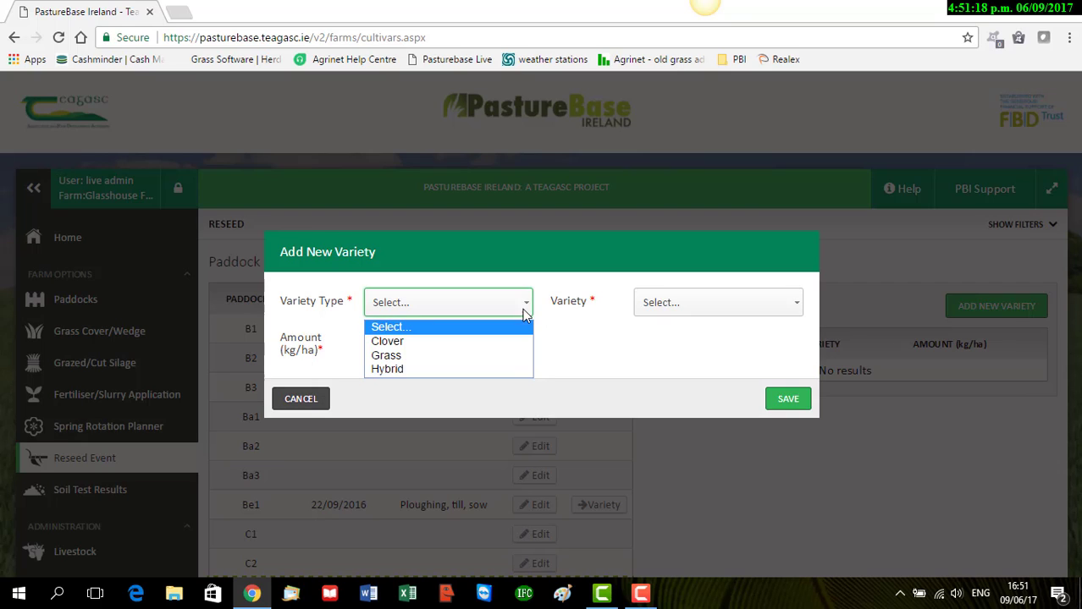
{"action": "left_click", "coordinate": [500, 358]}
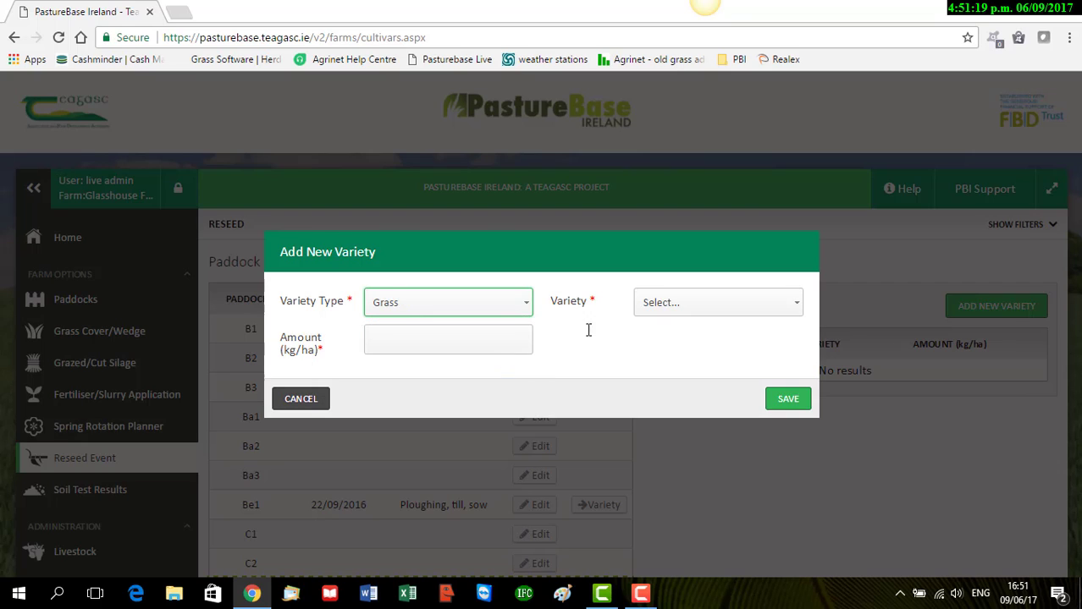
{"action": "left_click", "coordinate": [798, 306]}
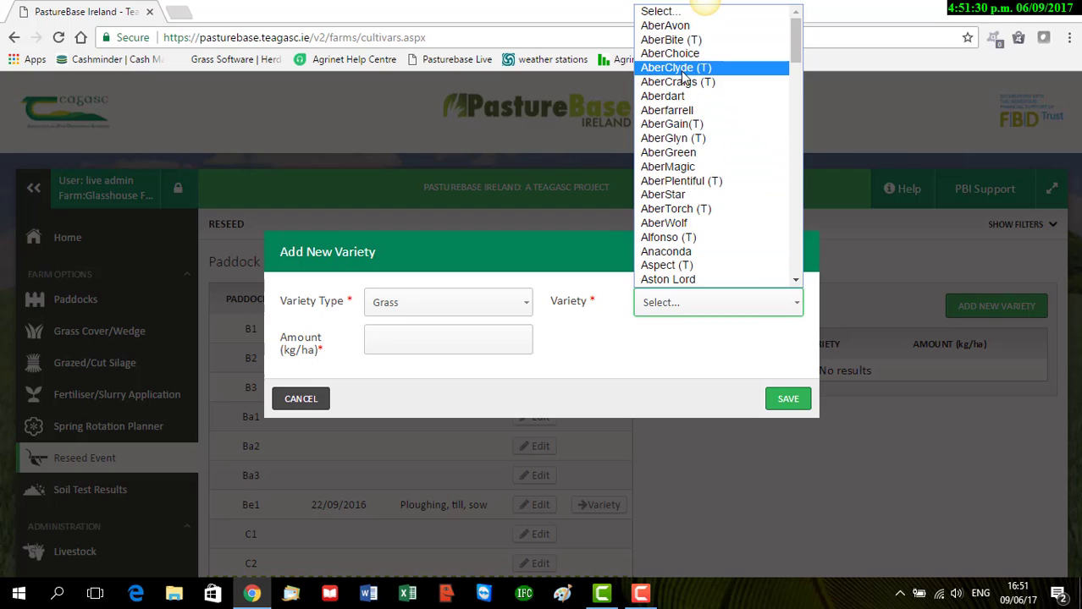
{"action": "left_click", "coordinate": [681, 124]}
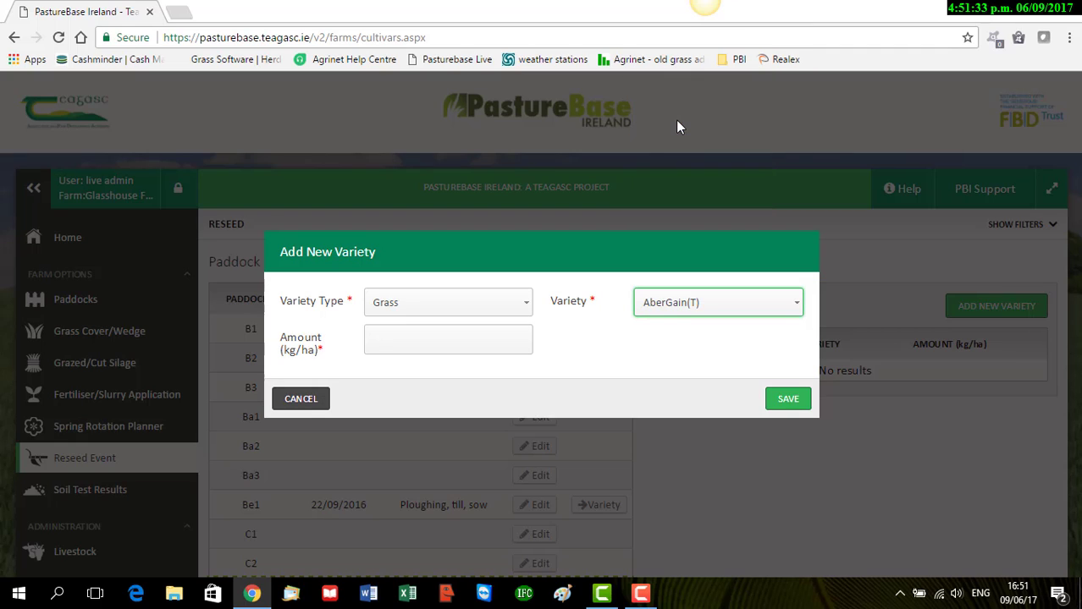
{"action": "left_click", "coordinate": [425, 345]}
{"action": "type", "text": "12"}
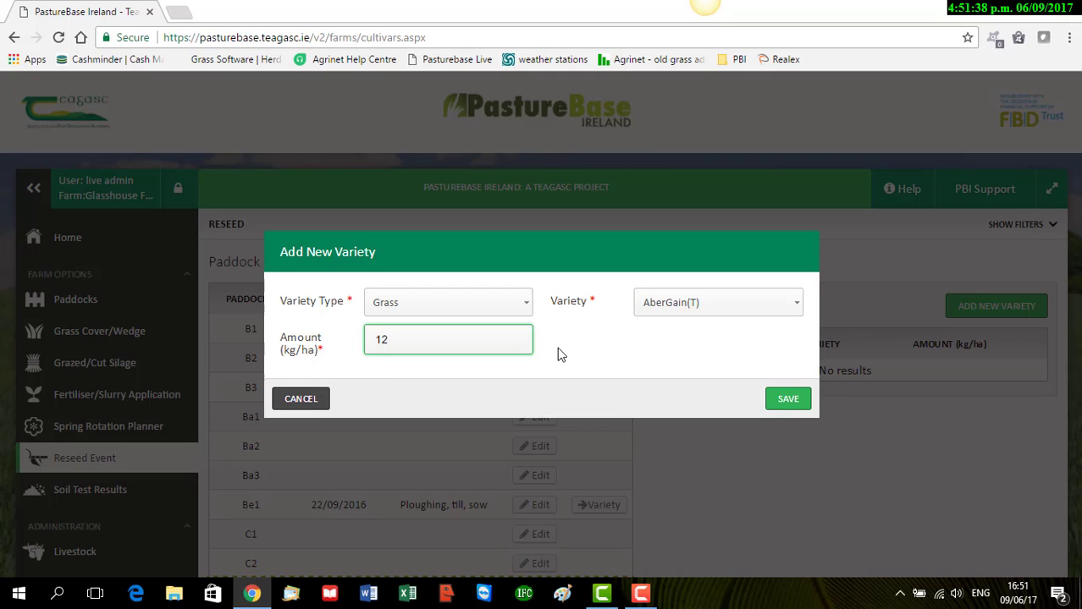
{"action": "left_click", "coordinate": [788, 401]}
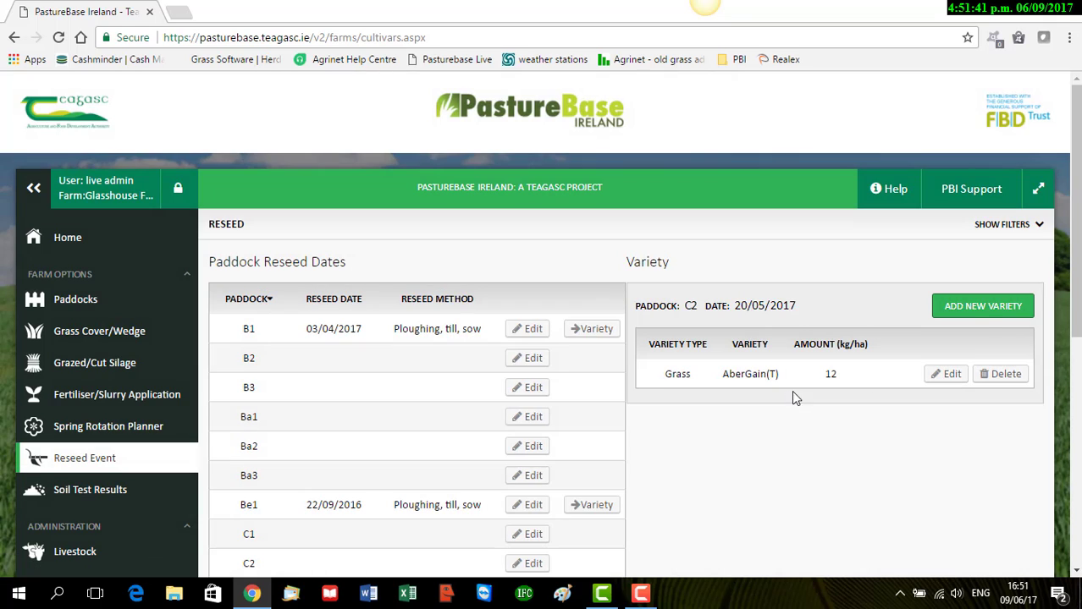
- Add the Grass variety AberChoice at 12 kg/ha to paddock C2's 20/05/2017 reseed record
{"action": "left_click", "coordinate": [983, 309]}
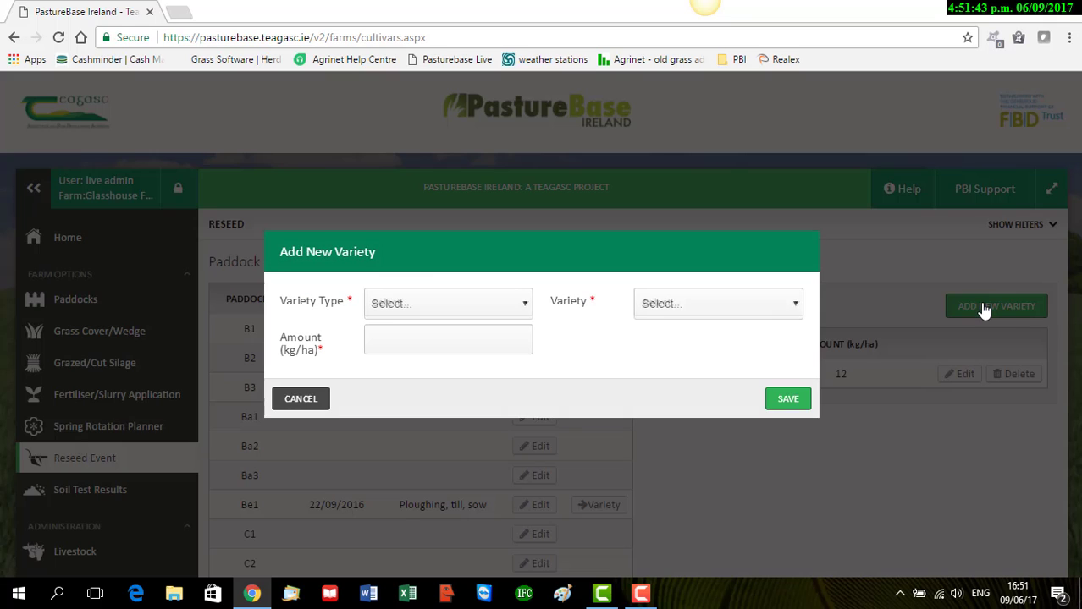
{"action": "left_click", "coordinate": [528, 301]}
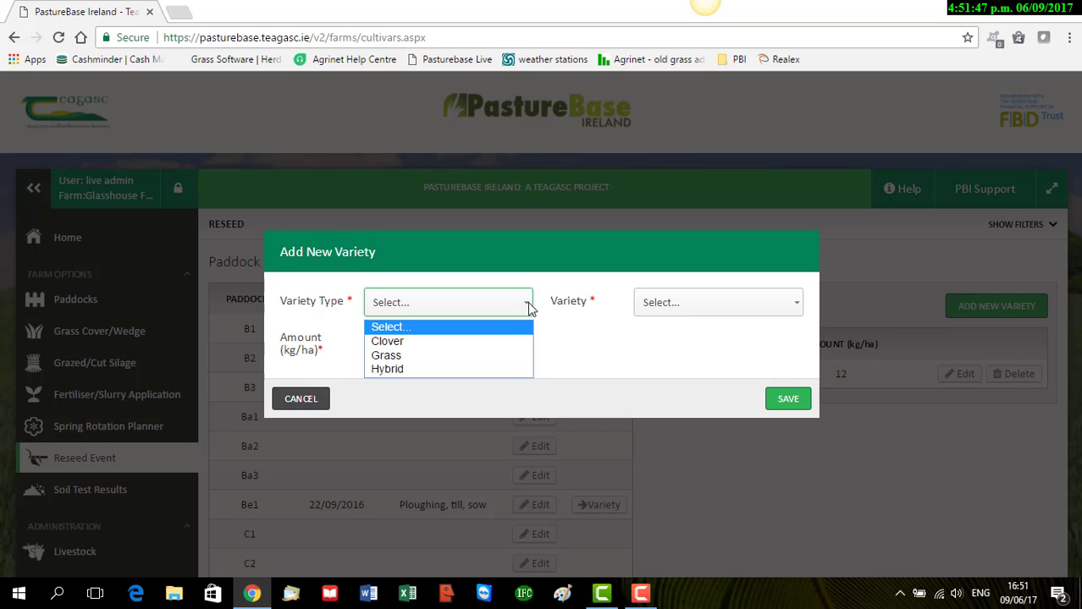
{"action": "left_click", "coordinate": [475, 356]}
{"action": "left_click", "coordinate": [796, 310]}
{"action": "left_click", "coordinate": [795, 309]}
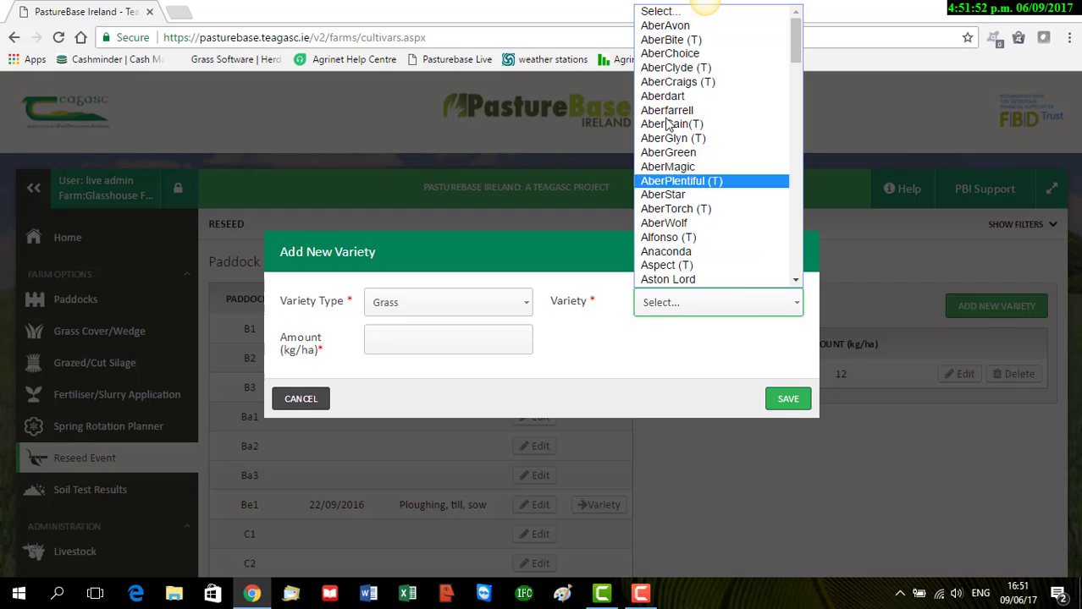
{"action": "left_click", "coordinate": [659, 53]}
{"action": "left_click", "coordinate": [488, 338]}
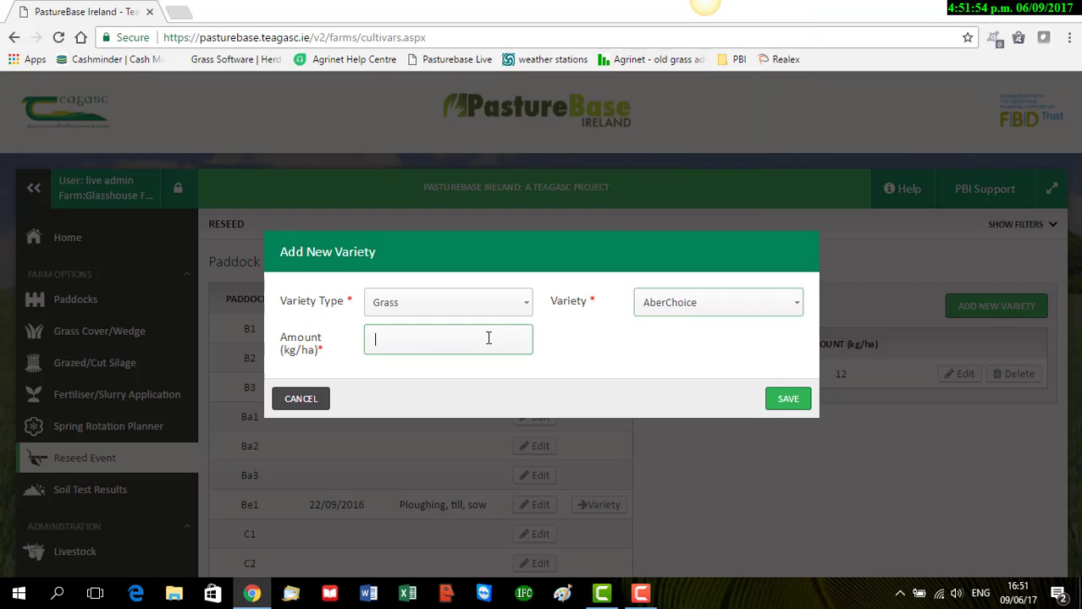
{"action": "type", "text": "12"}
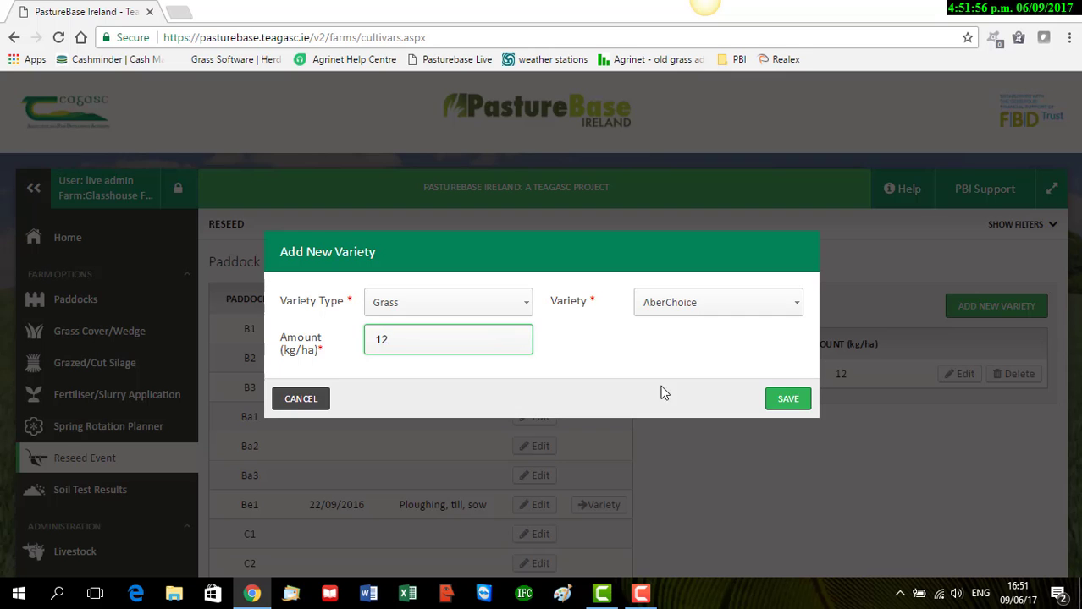
{"action": "left_click", "coordinate": [788, 401]}
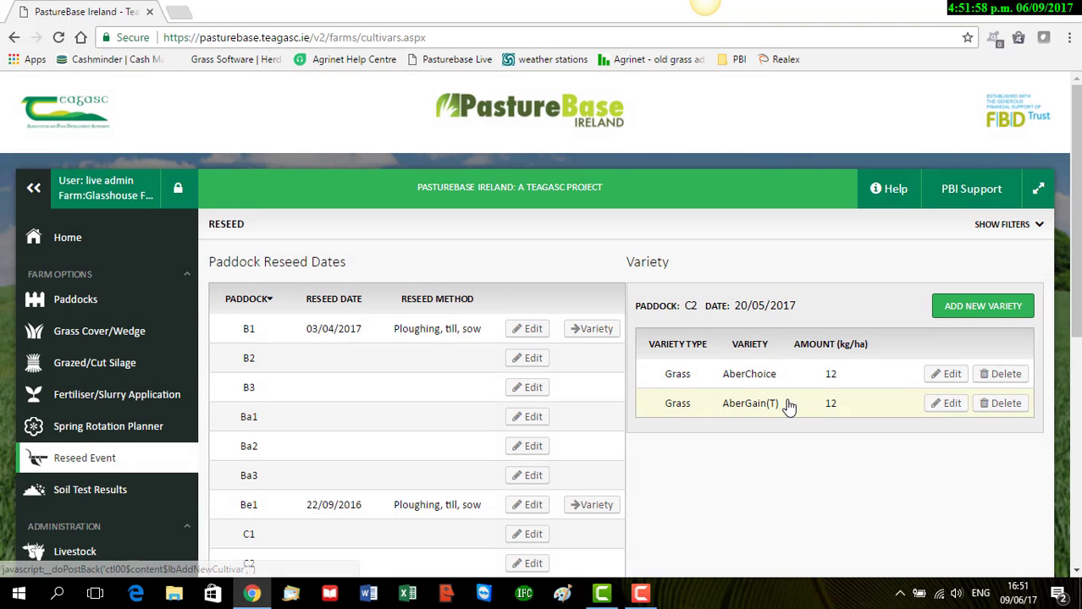
- Add the Grass variety Astonenergy (T) at 12 kg/ha to paddock C2's 20/05/2017 reseed record
{"action": "left_click", "coordinate": [965, 315]}
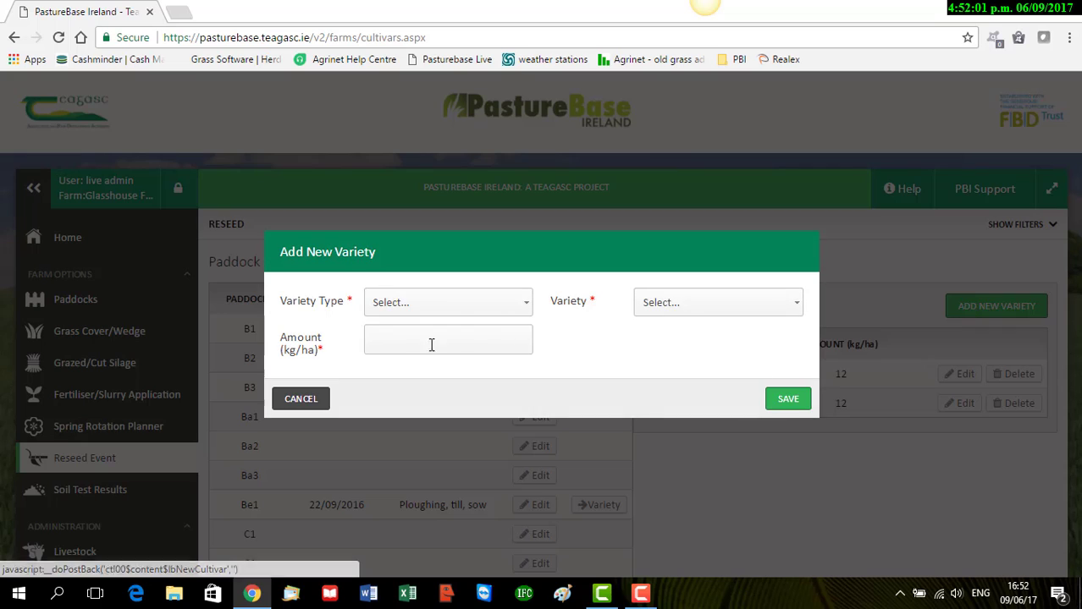
{"action": "left_click", "coordinate": [522, 310]}
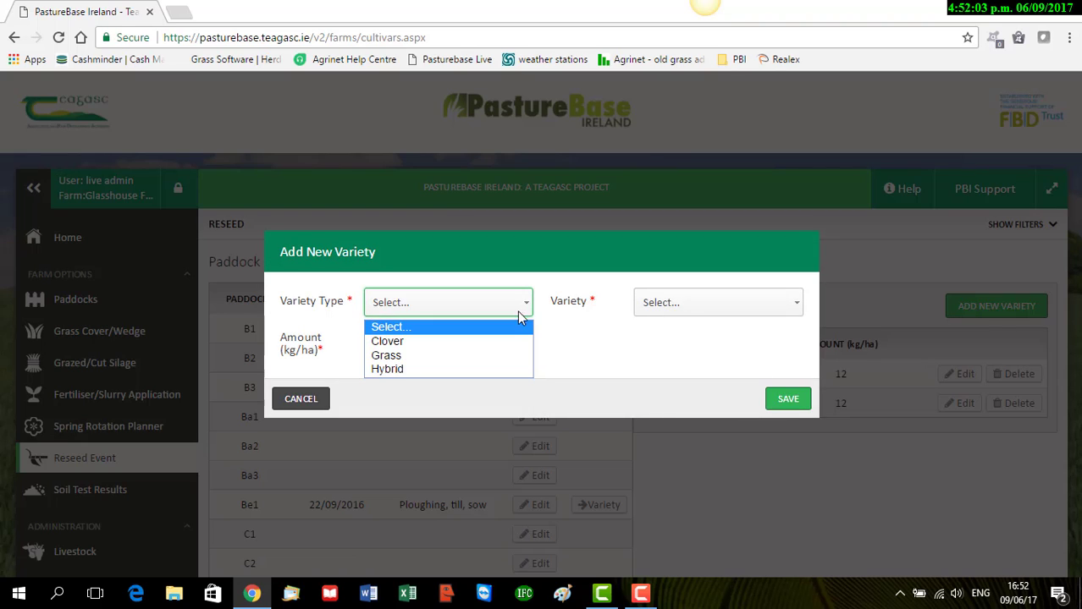
{"action": "left_click", "coordinate": [496, 355]}
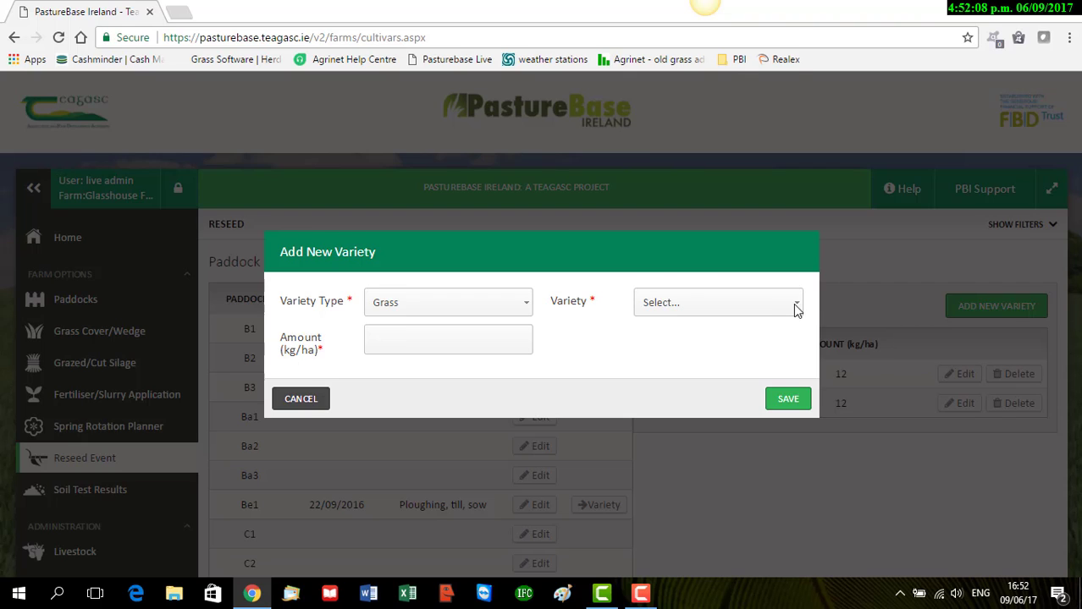
{"action": "left_click", "coordinate": [795, 303]}
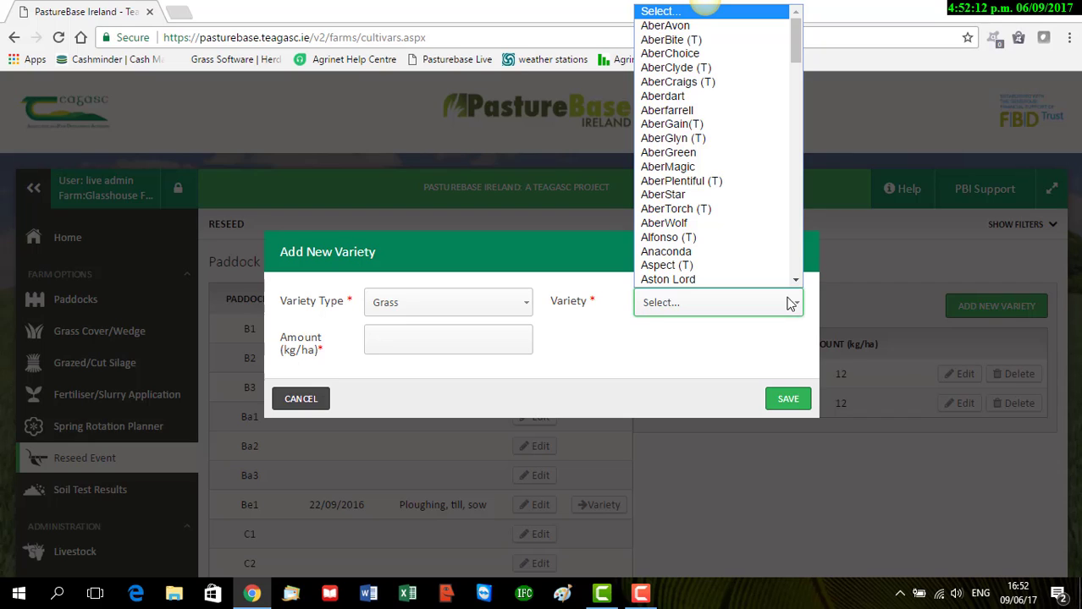
{"action": "scroll", "coordinate": [799, 283], "scroll_direction": "down", "scroll_amount": 2}
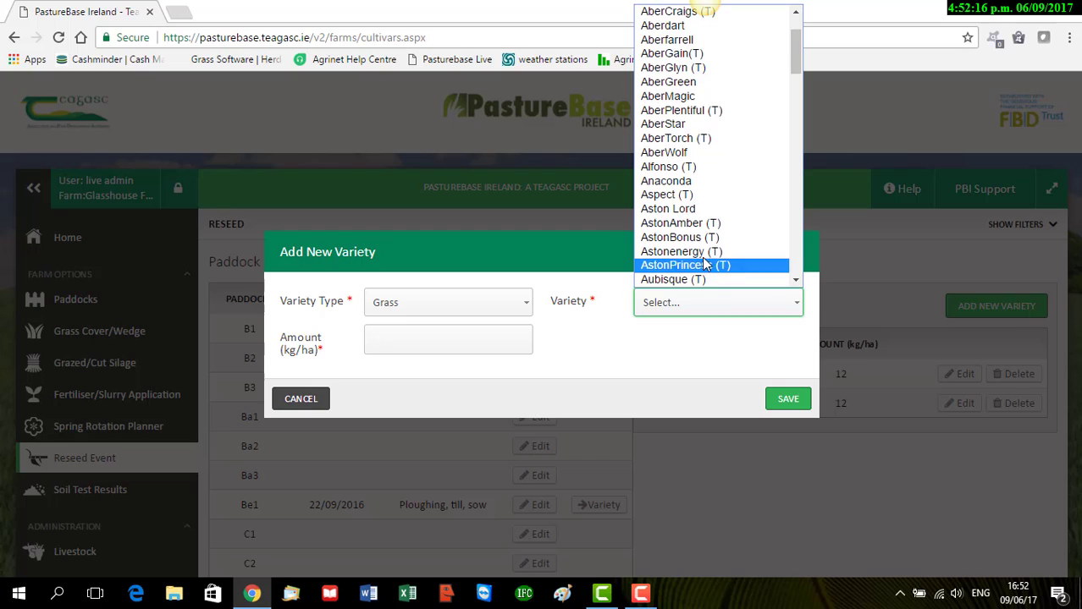
{"action": "left_click", "coordinate": [706, 256]}
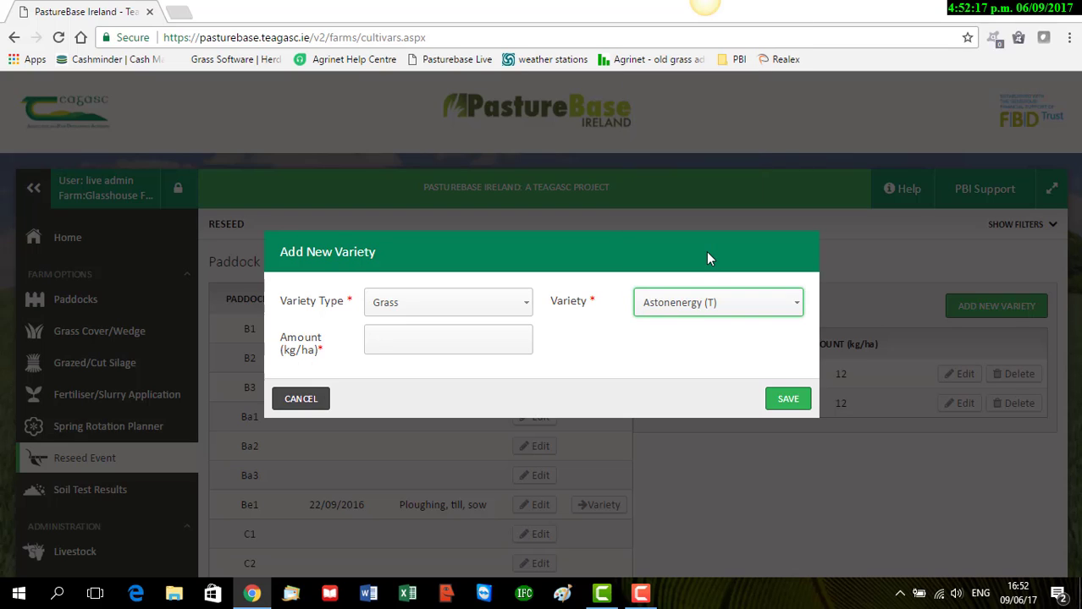
{"action": "left_click", "coordinate": [389, 336]}
{"action": "type", "text": "12"}
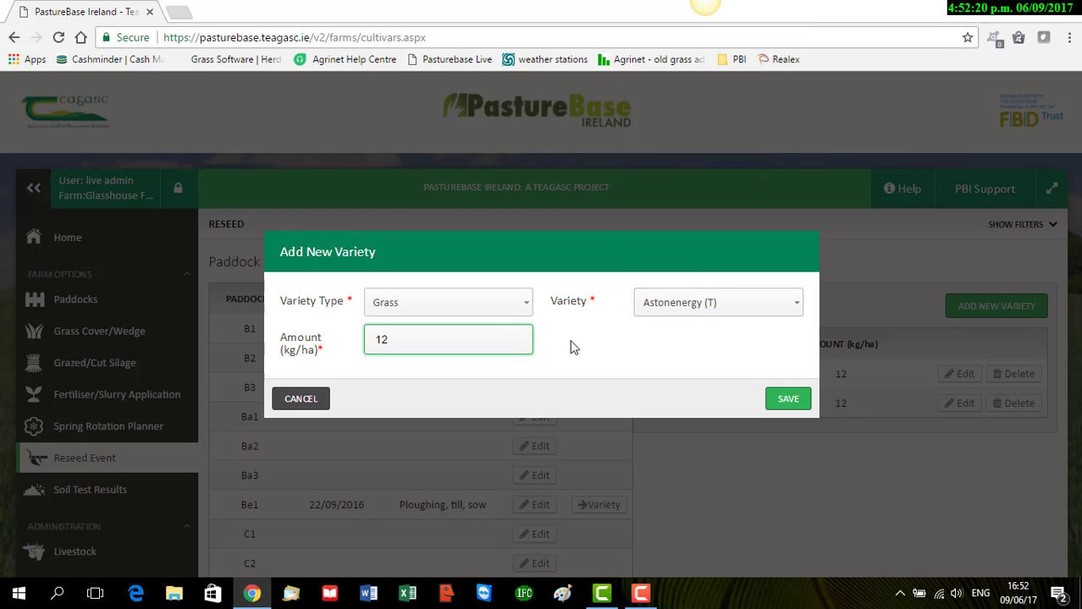
{"action": "left_click", "coordinate": [785, 403]}
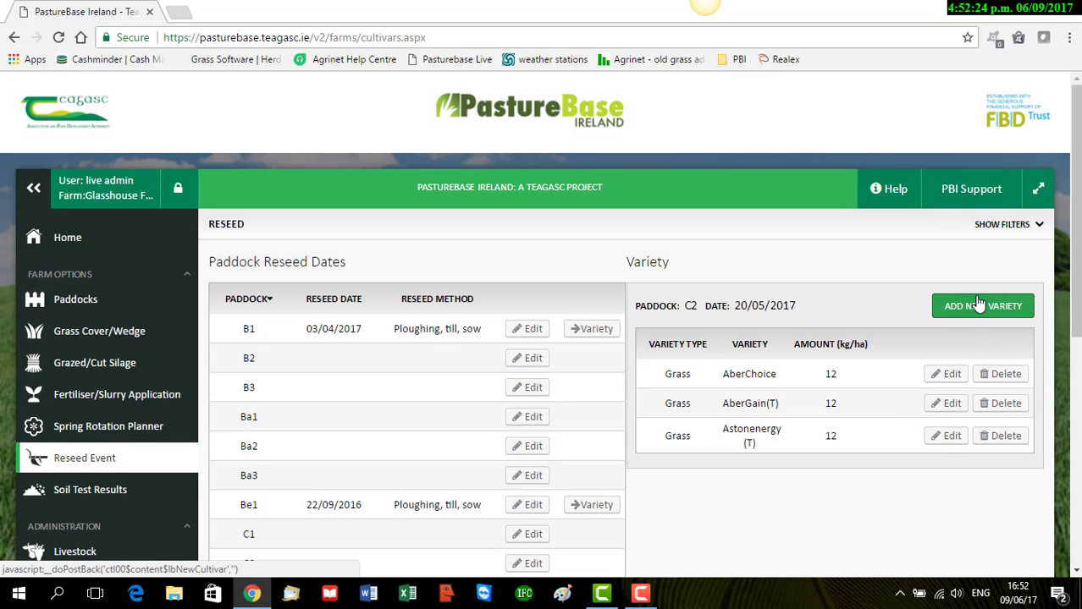
- Add the Clover variety Iona at 3 kg/ha to paddock C2's 20/05/2017 reseed record
{"action": "left_click", "coordinate": [978, 303]}
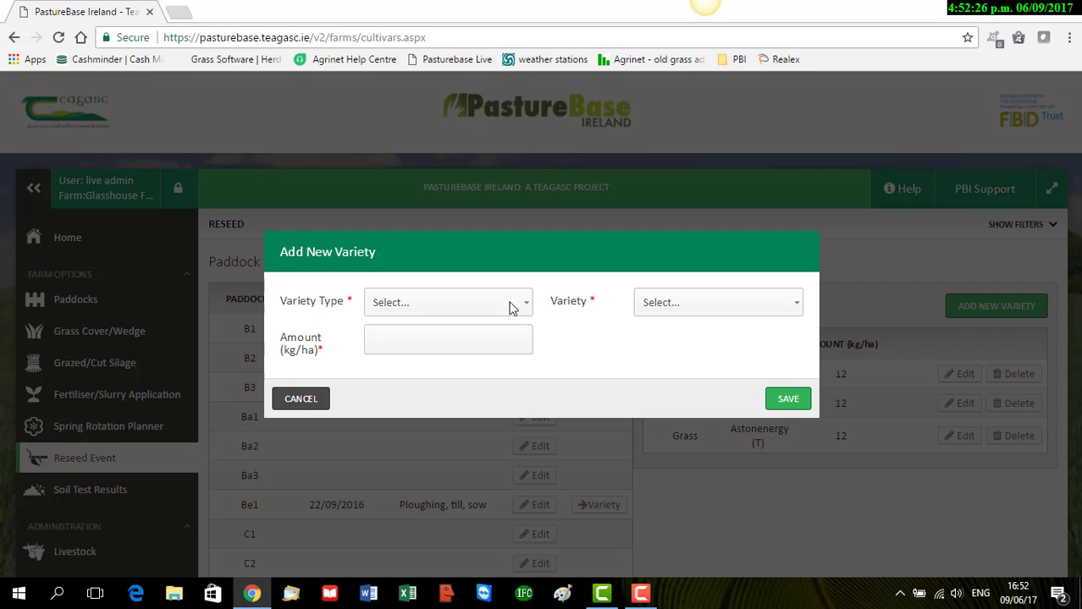
{"action": "left_click", "coordinate": [523, 305]}
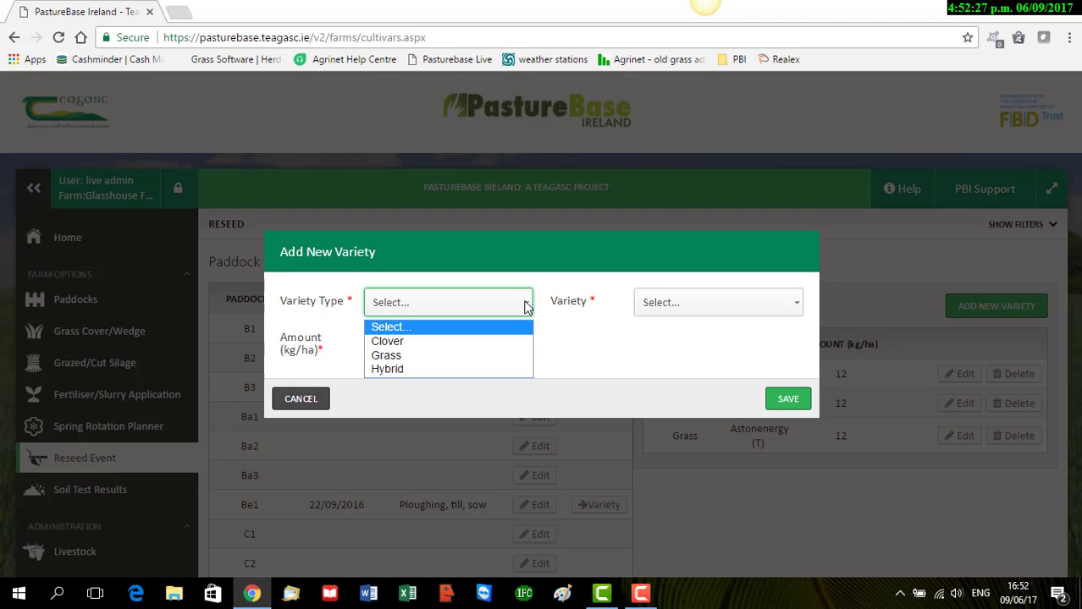
{"action": "left_click", "coordinate": [497, 344]}
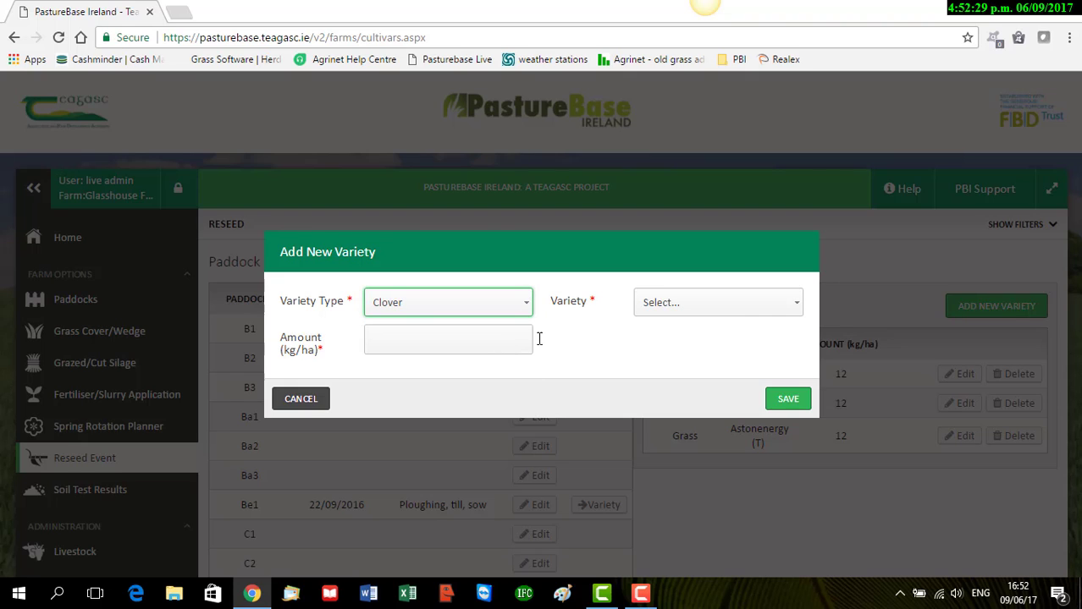
{"action": "left_click", "coordinate": [798, 307]}
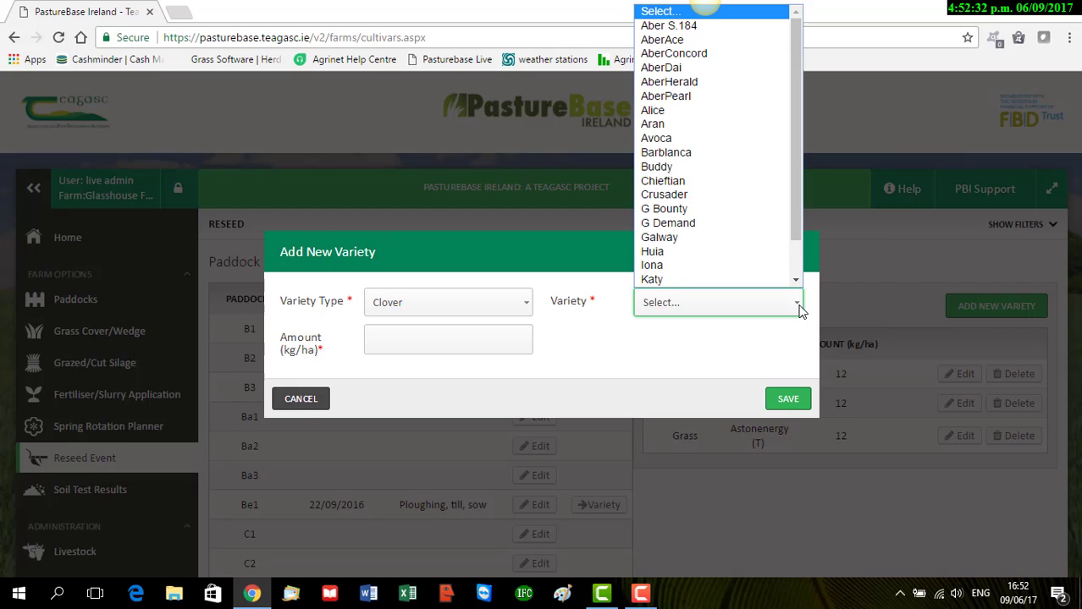
{"action": "left_click", "coordinate": [685, 266]}
{"action": "left_click", "coordinate": [490, 340]}
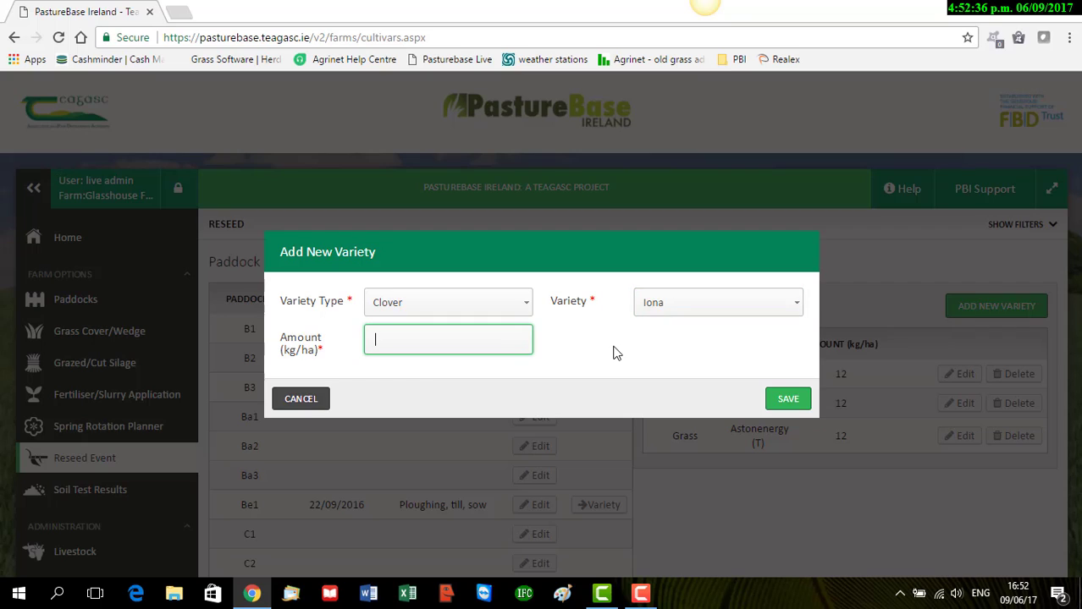
{"action": "type", "text": "3"}
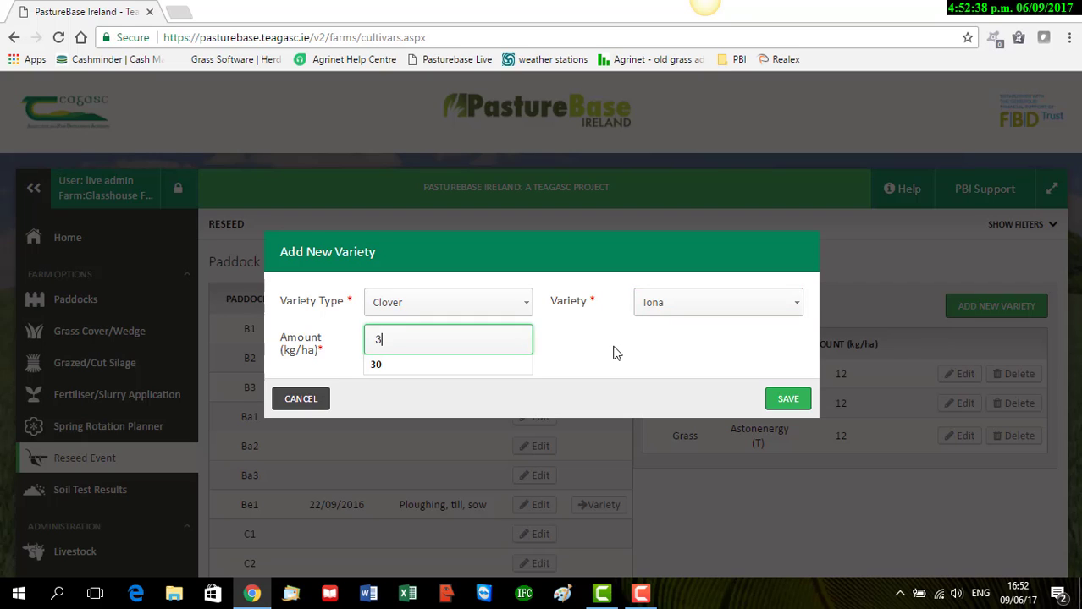
{"action": "left_click", "coordinate": [783, 400]}
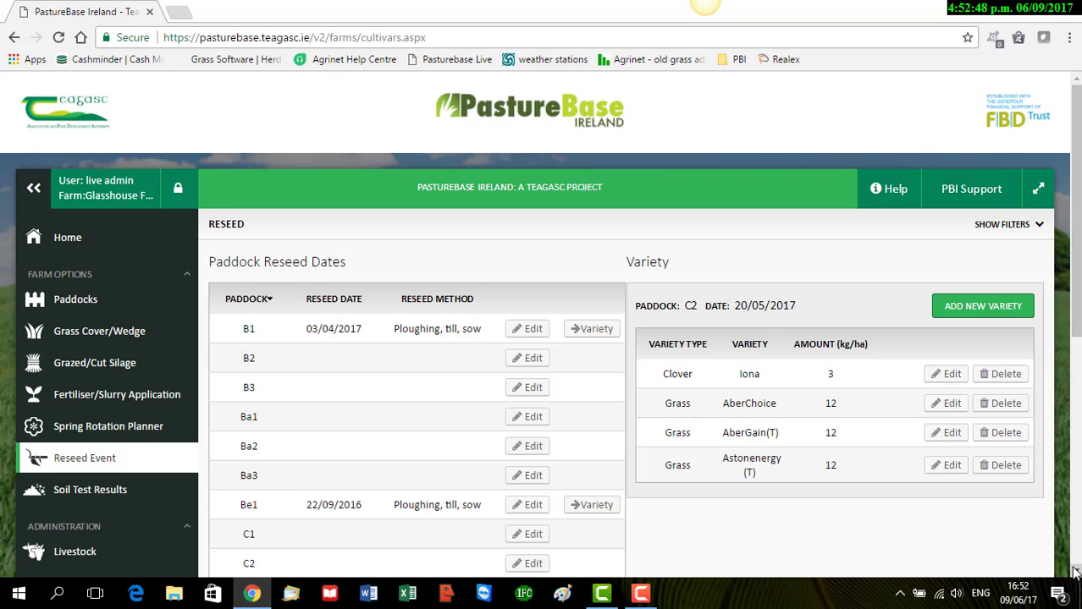
- Review the farm summary on the home page and the list of paddock reseed dates and methods, including C2's reseed event
{"action": "scroll", "coordinate": [1074, 572], "scroll_direction": "down", "scroll_amount": 2}
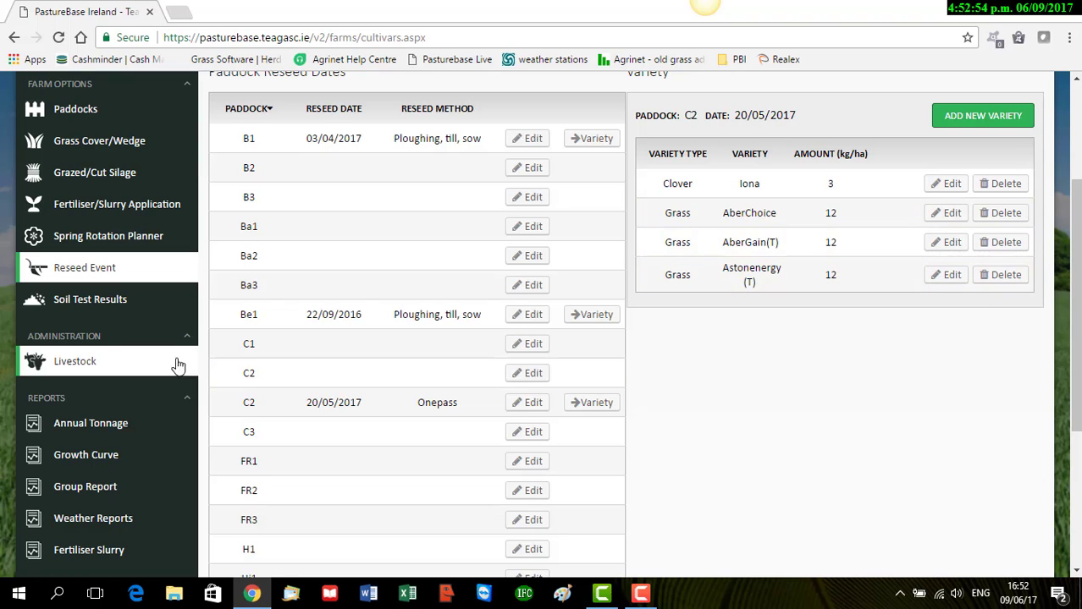
{"action": "left_click", "coordinate": [1076, 81]}
{"action": "scroll", "coordinate": [1076, 82], "scroll_direction": "up", "scroll_amount": 3}
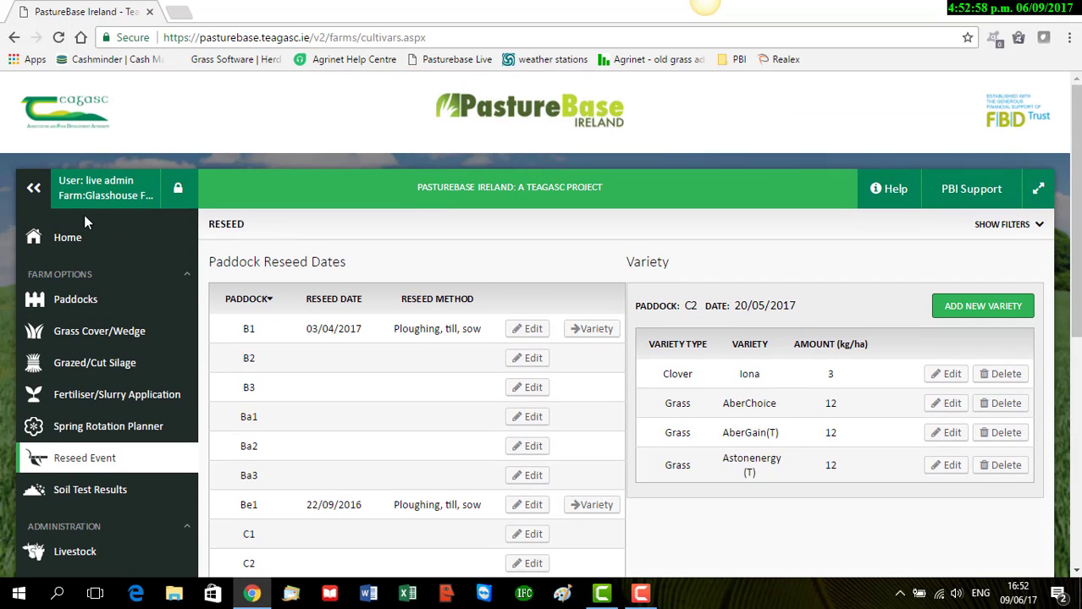
{"action": "left_click", "coordinate": [68, 241]}
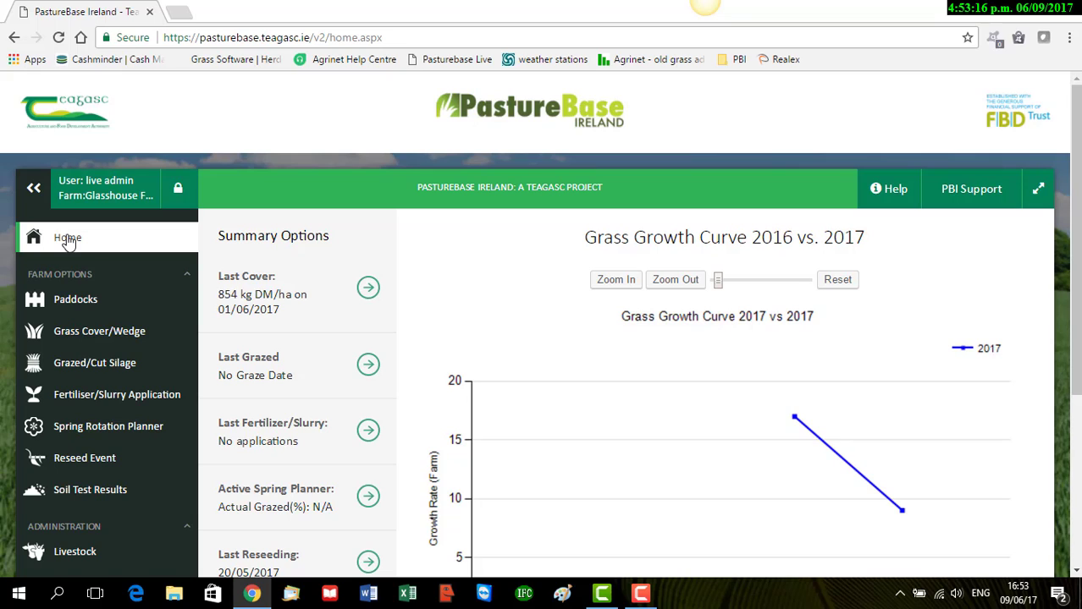
{"action": "left_click", "coordinate": [59, 465]}
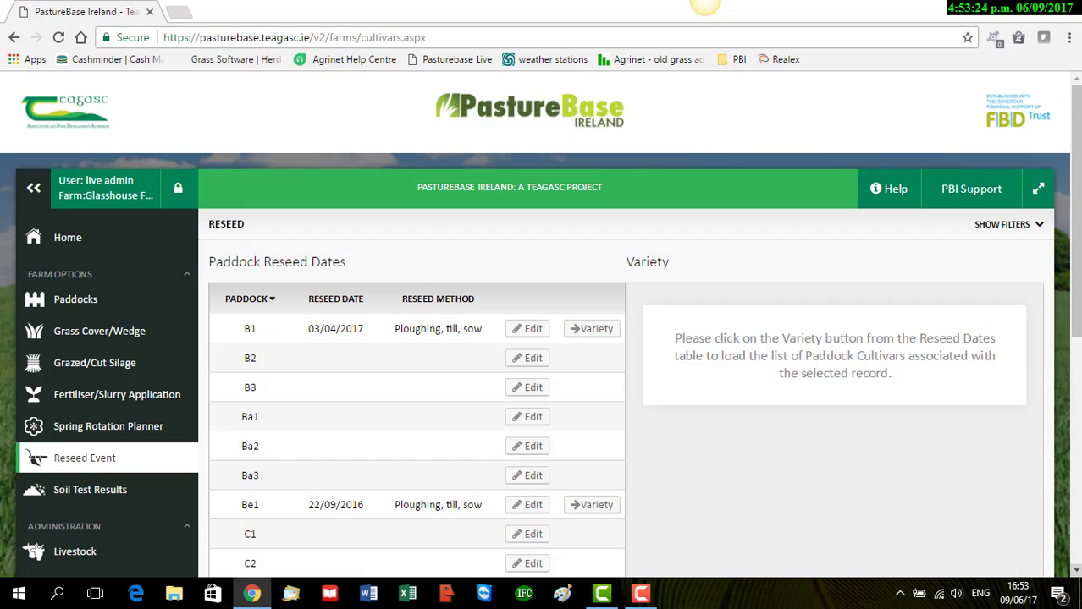
{"action": "left_click", "coordinate": [1077, 573]}
{"action": "left_click", "coordinate": [1076, 572]}
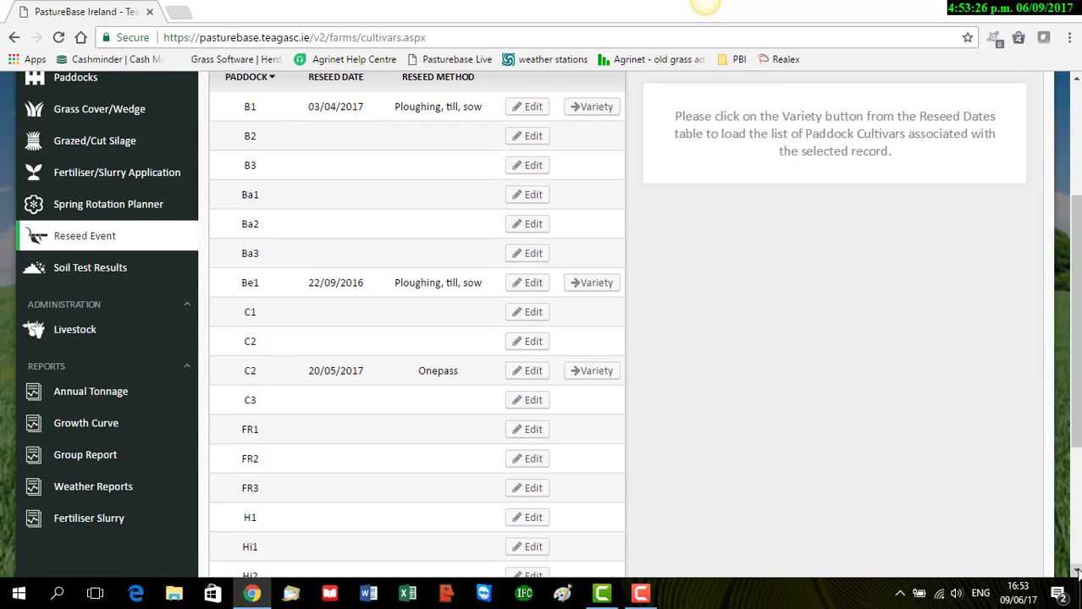
{"action": "left_click", "coordinate": [1077, 82]}
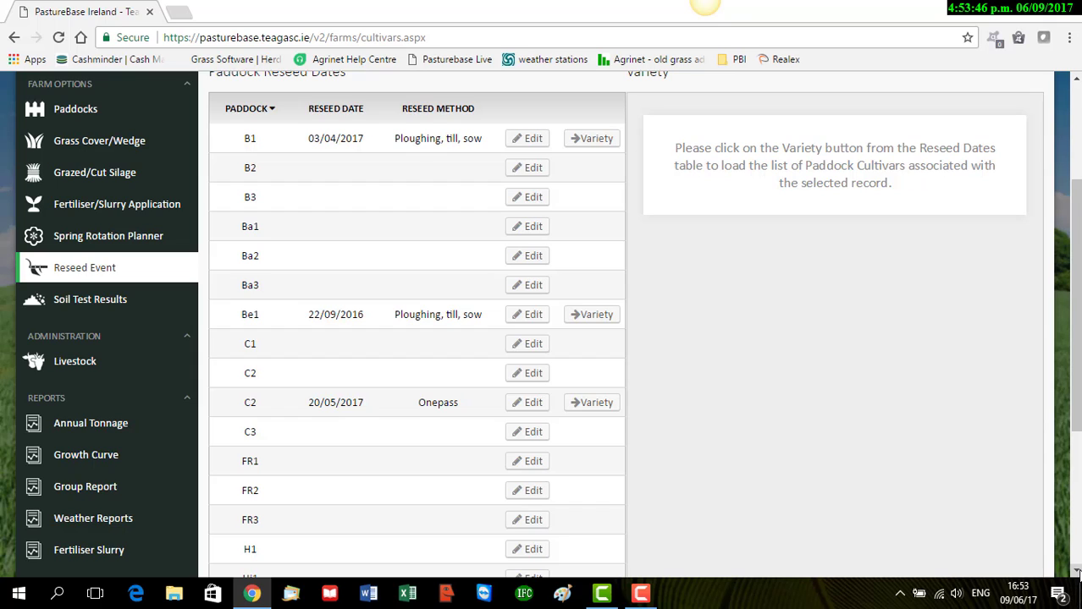
{"action": "left_click", "coordinate": [1075, 571]}
{"action": "left_click", "coordinate": [1077, 573]}
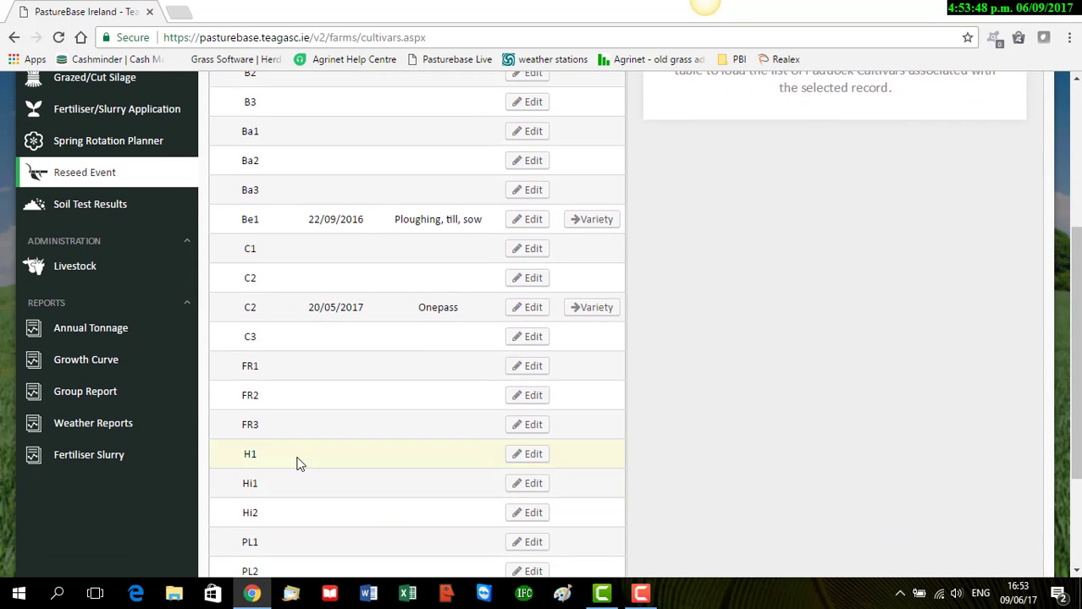